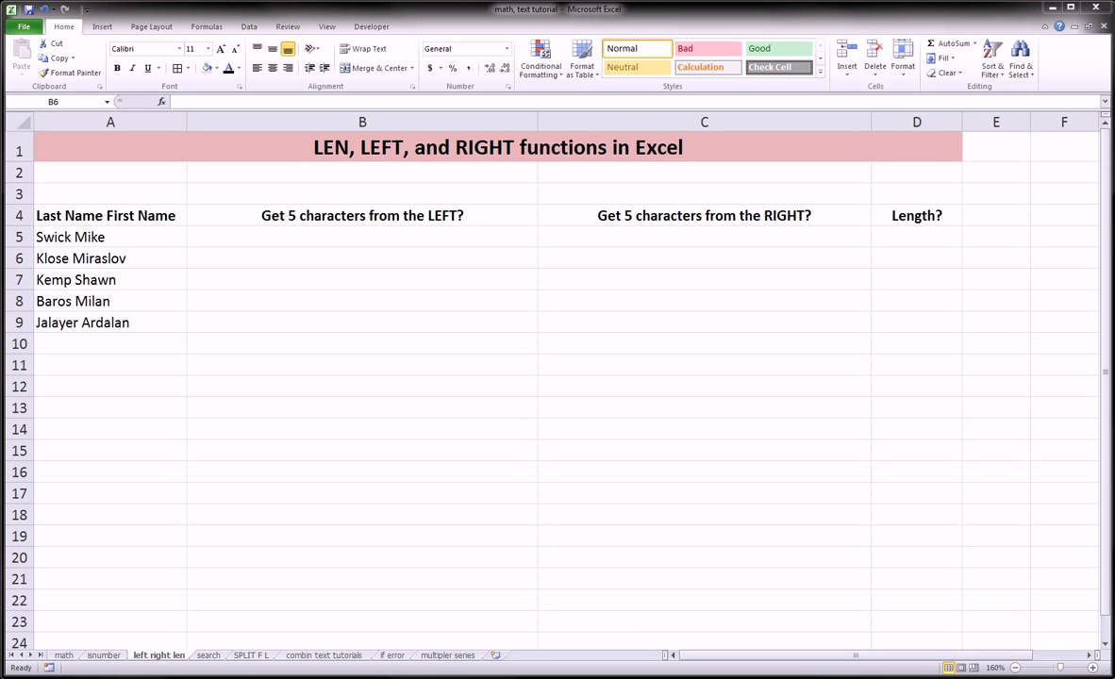
Step: Look over the five names in column A, selecting them and stepping through the list
{"action": "left_click", "coordinate": [329, 233]}
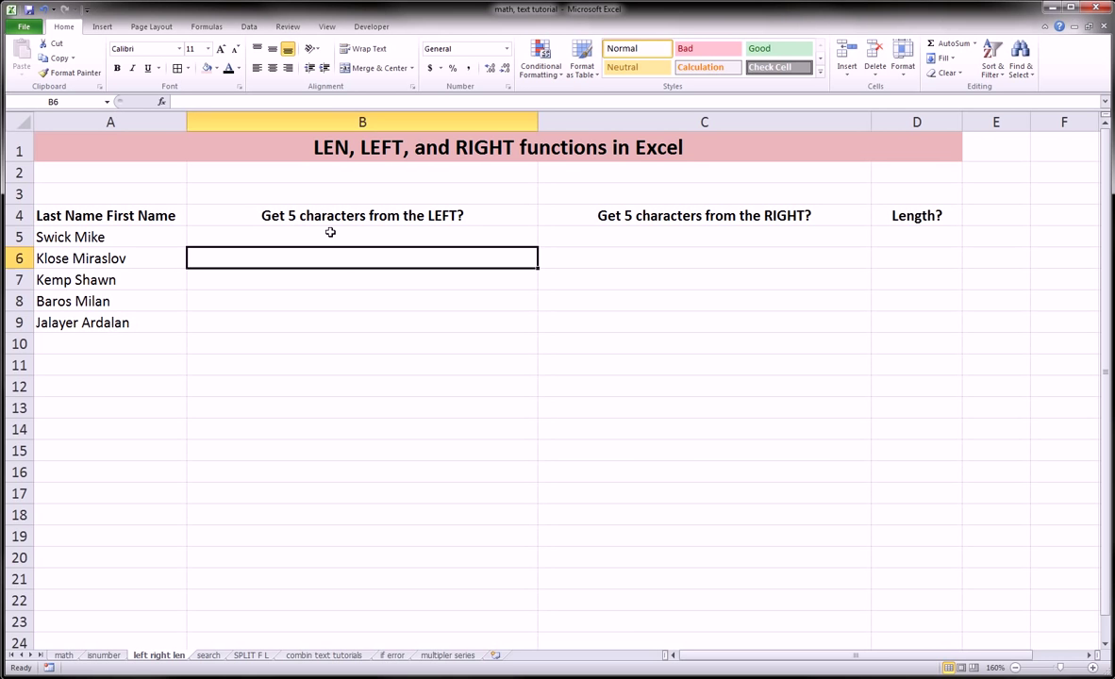
{"action": "left_click", "coordinate": [78, 233]}
{"action": "left_click_drag", "start_coordinate": [79, 234], "coordinate": [92, 319]}
{"action": "left_click", "coordinate": [92, 234]}
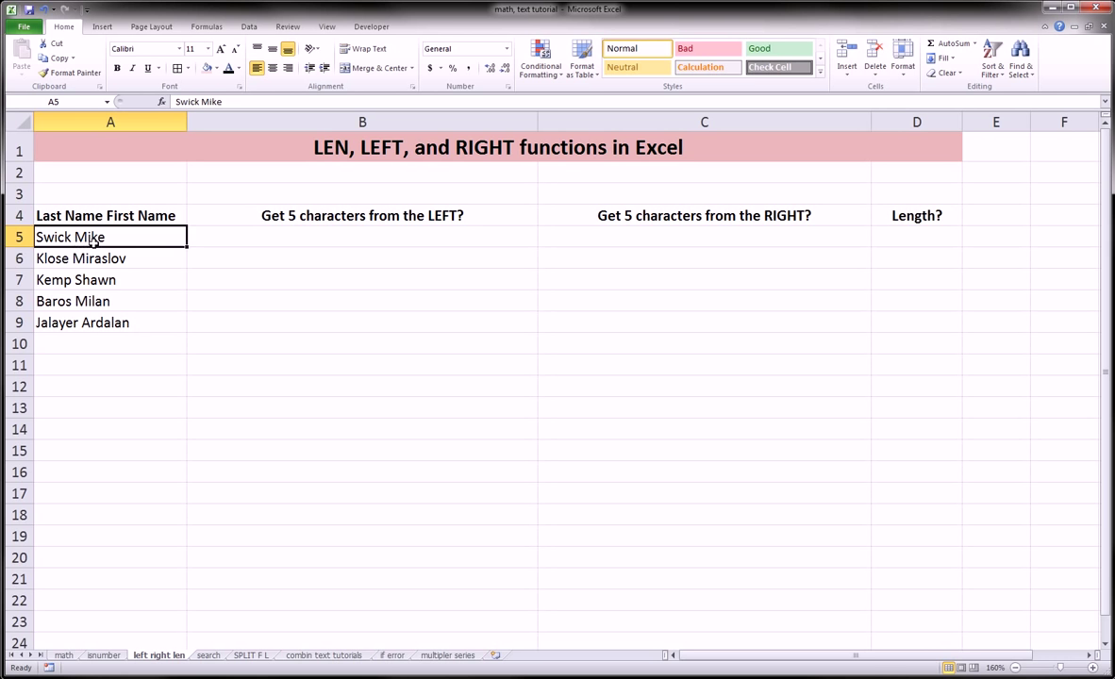
{"action": "key", "text": "Down"}
{"action": "key", "text": "Down"}
{"action": "key", "text": "Down"}
{"action": "key", "text": "Down"}
{"action": "left_click", "coordinate": [257, 236]}
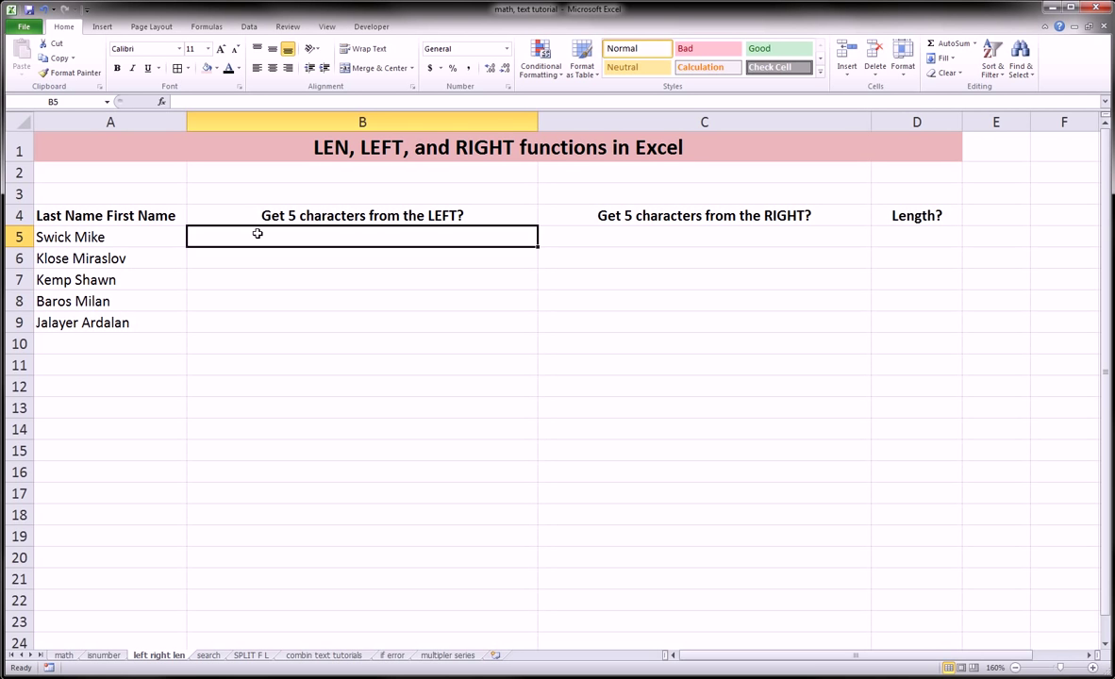
{"action": "left_click", "coordinate": [128, 238]}
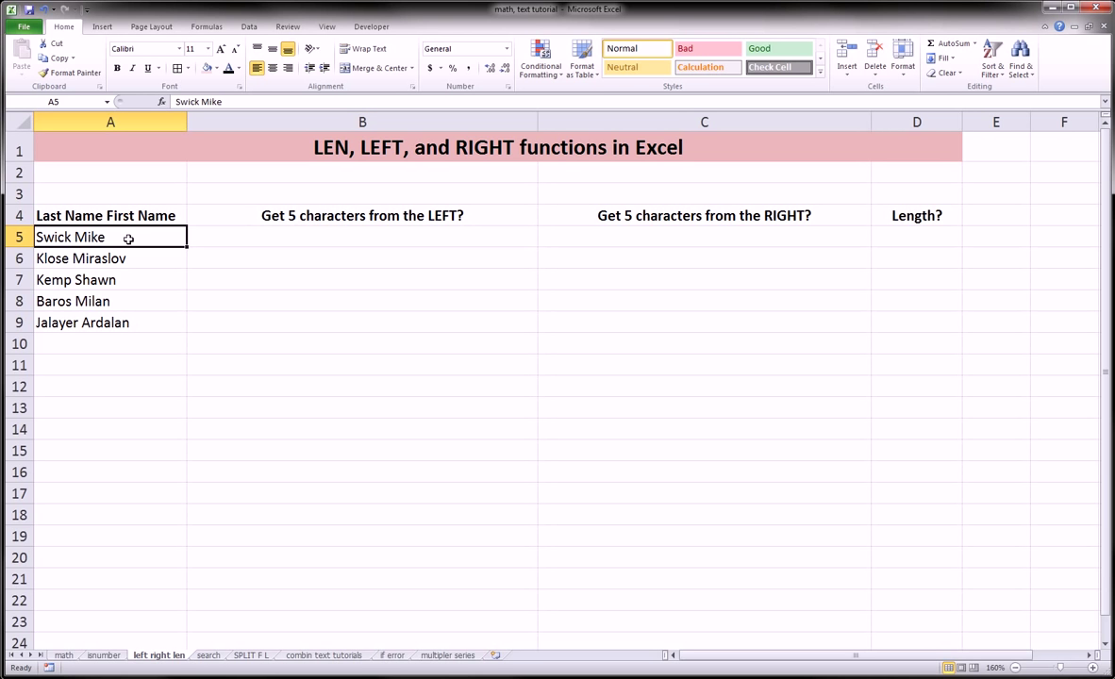
Step: Enter =LEFT(A5,5) in B5 so it returns 'Swick'
{"action": "left_click", "coordinate": [239, 234]}
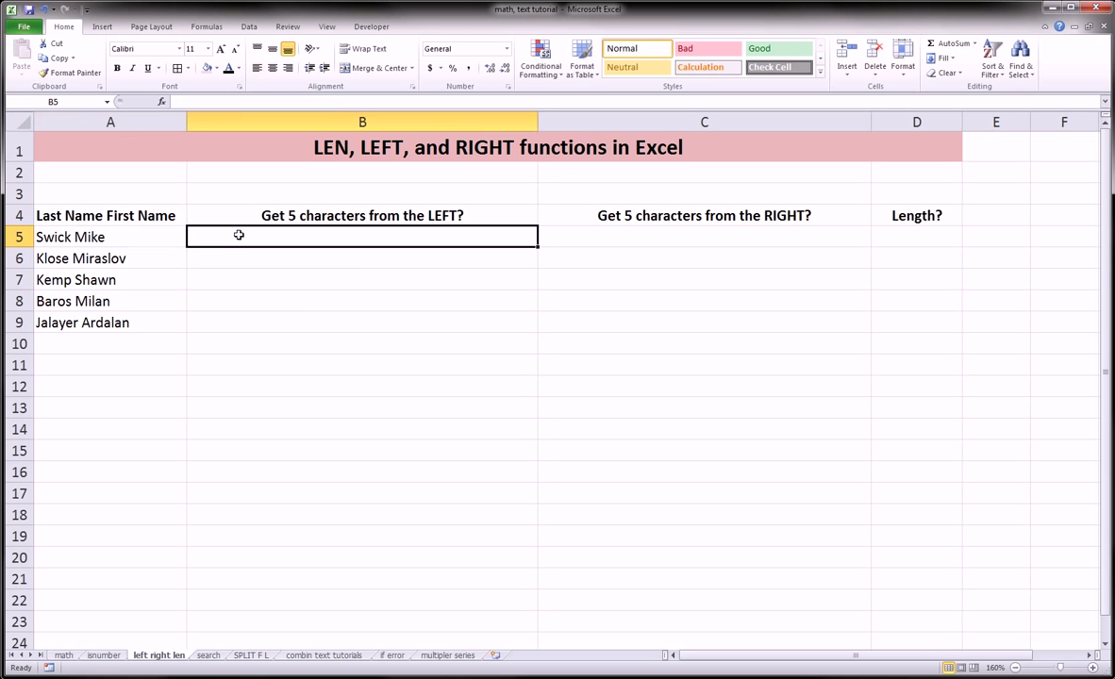
{"action": "type", "text": "=left("}
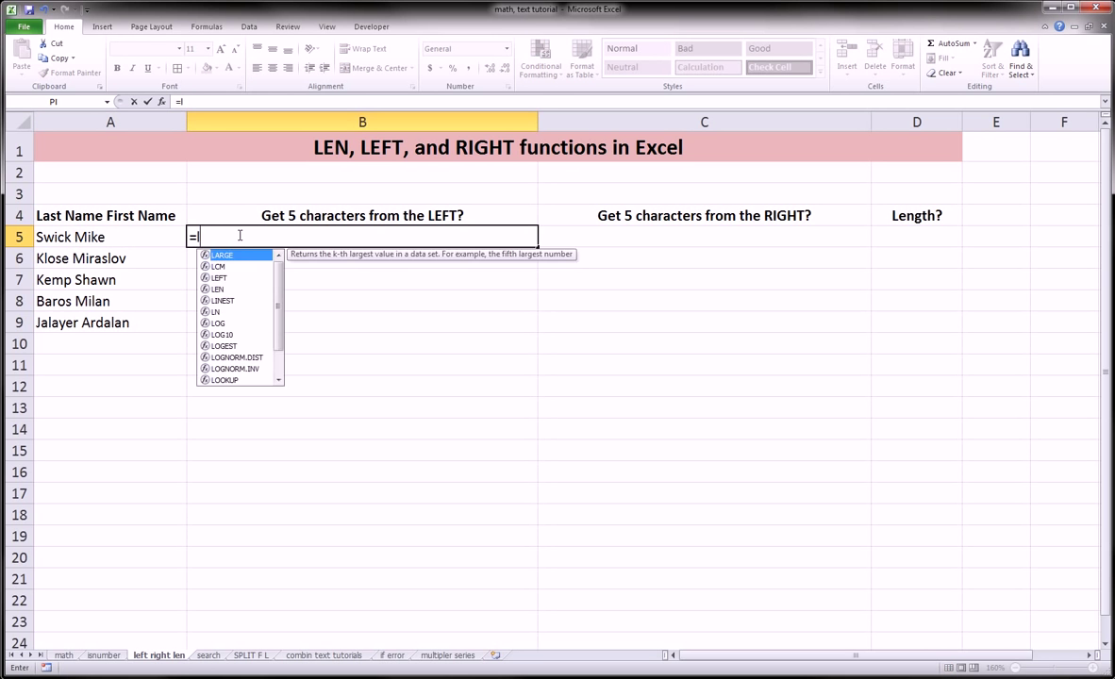
{"action": "left_click", "coordinate": [119, 237]}
{"action": "type", "text": ","}
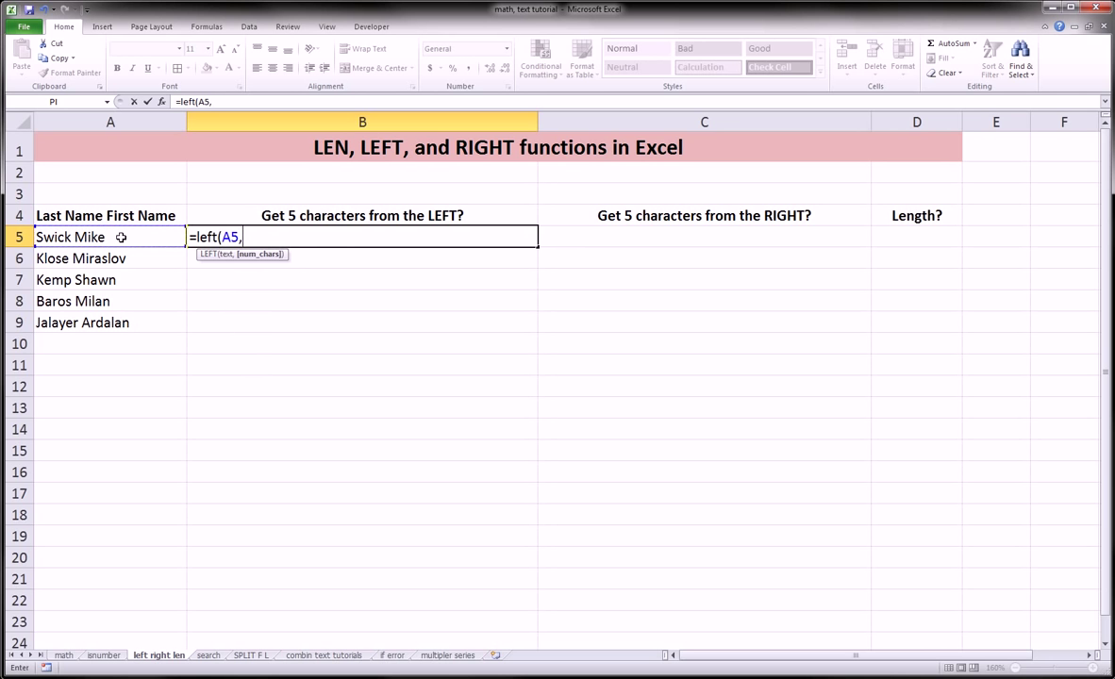
{"action": "type", "text": "5)"}
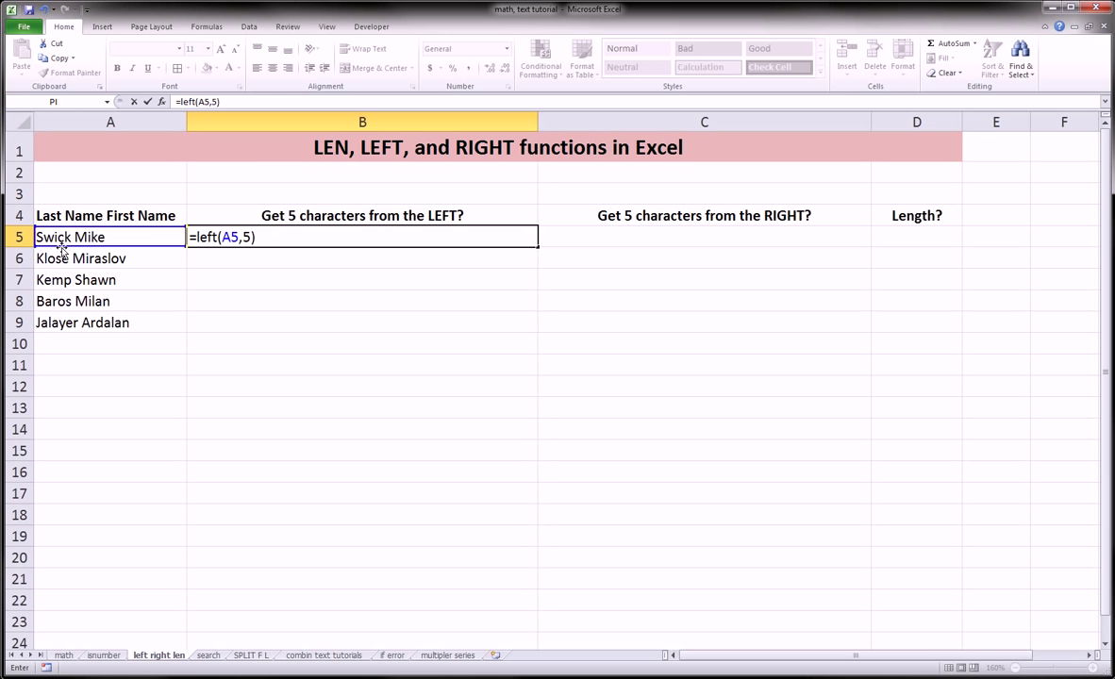
{"action": "key", "text": "Return"}
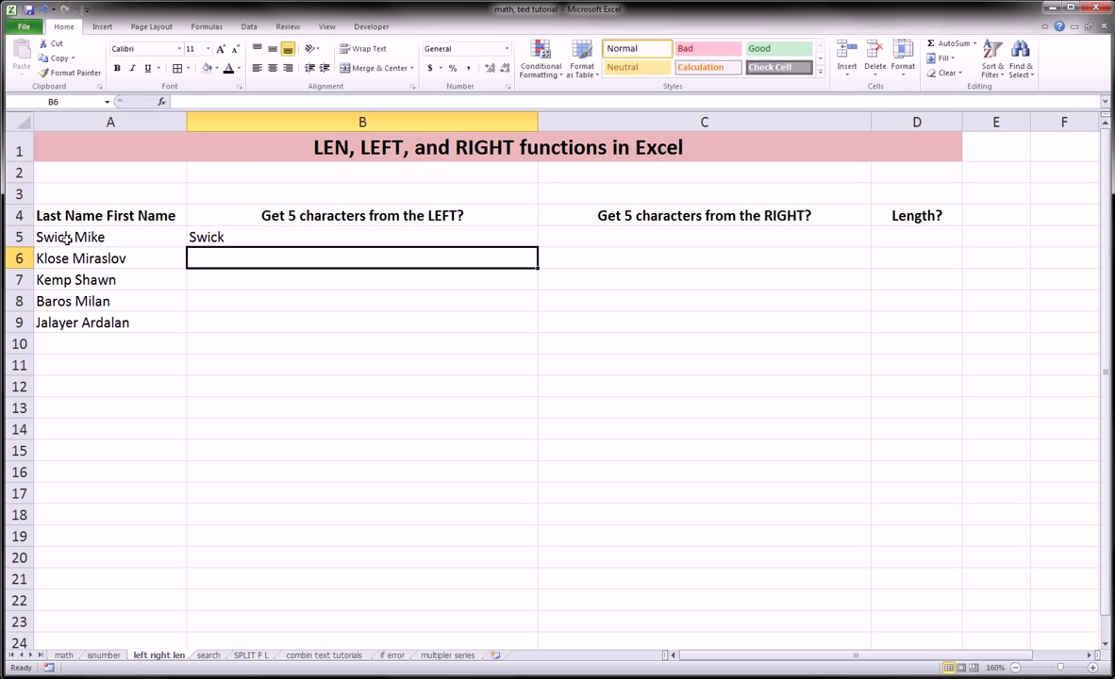
Step: Fill B5's LEFT formula down to B9 and check the copies in B6 through B9
{"action": "left_click", "coordinate": [198, 231]}
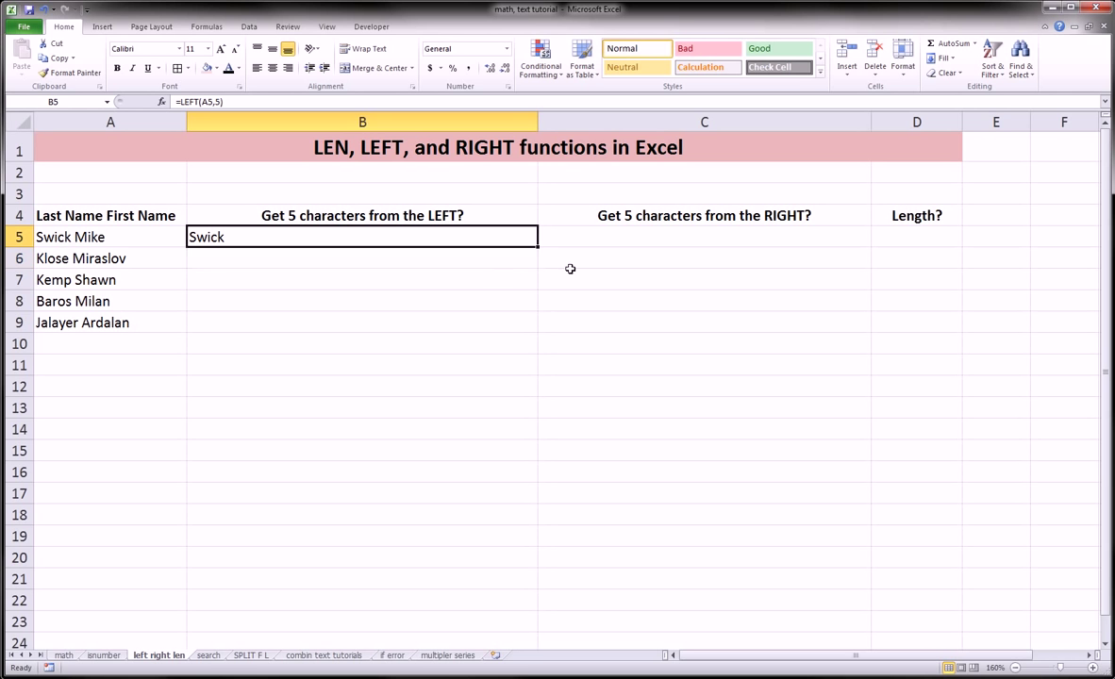
{"action": "left_click_drag", "start_coordinate": [539, 248], "coordinate": [527, 326]}
{"action": "left_click", "coordinate": [226, 259]}
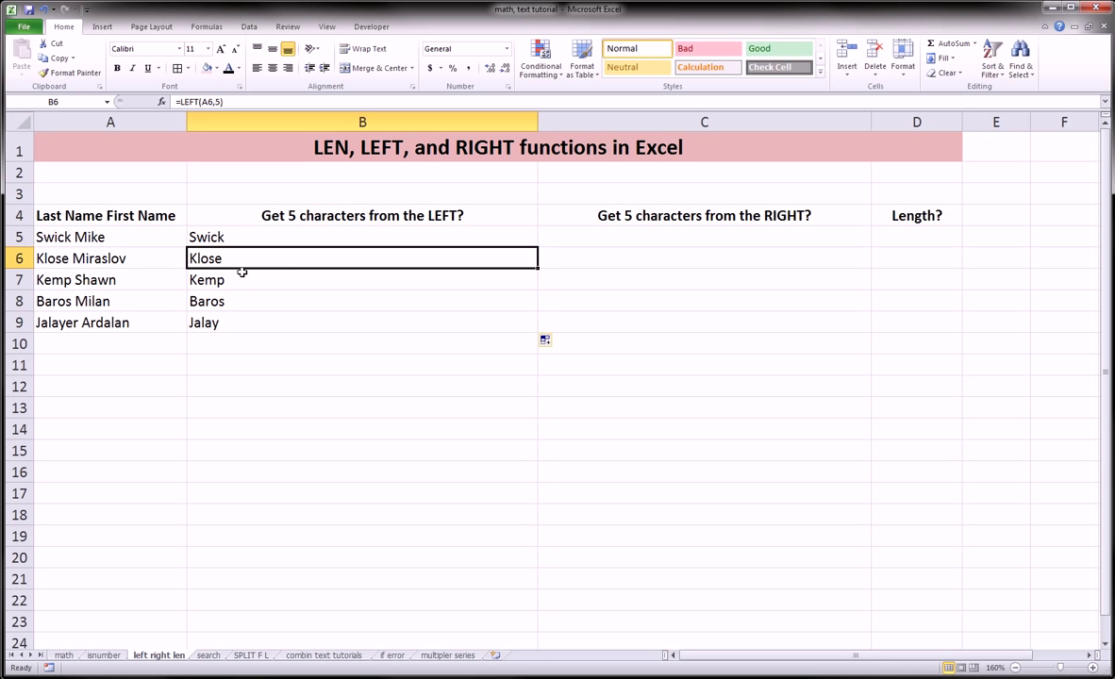
{"action": "left_click", "coordinate": [228, 282]}
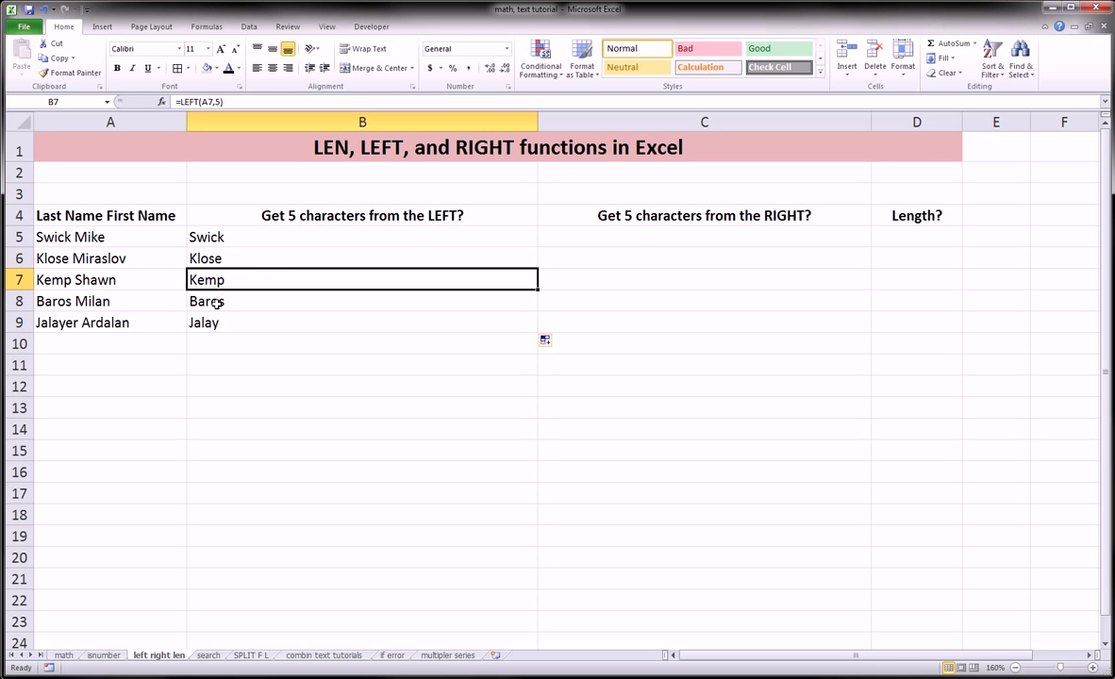
{"action": "left_click", "coordinate": [222, 300]}
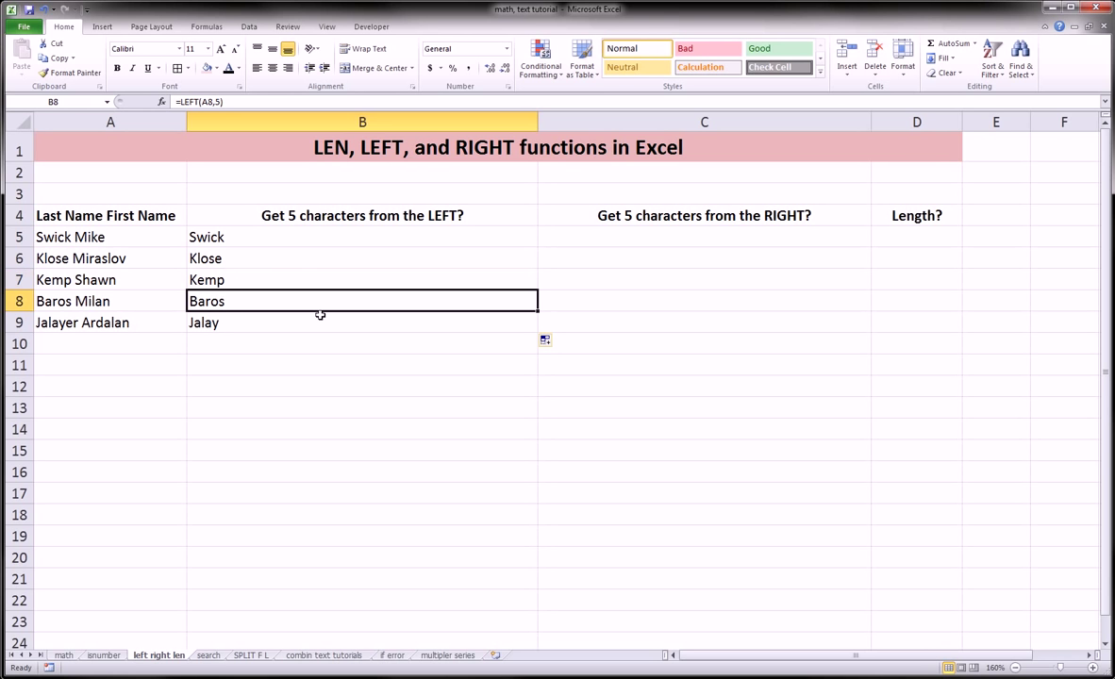
{"action": "left_click", "coordinate": [259, 324]}
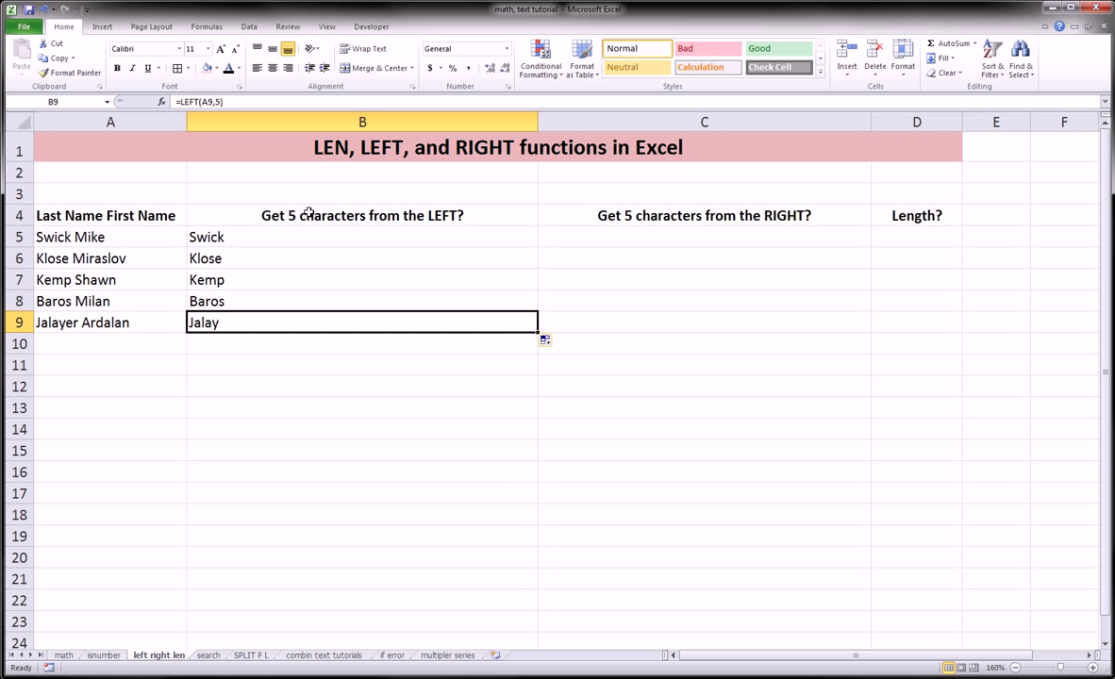
Step: Compare the LEFT results in B5:B9 against the names in column A
{"action": "left_click_drag", "start_coordinate": [231, 235], "coordinate": [219, 299]}
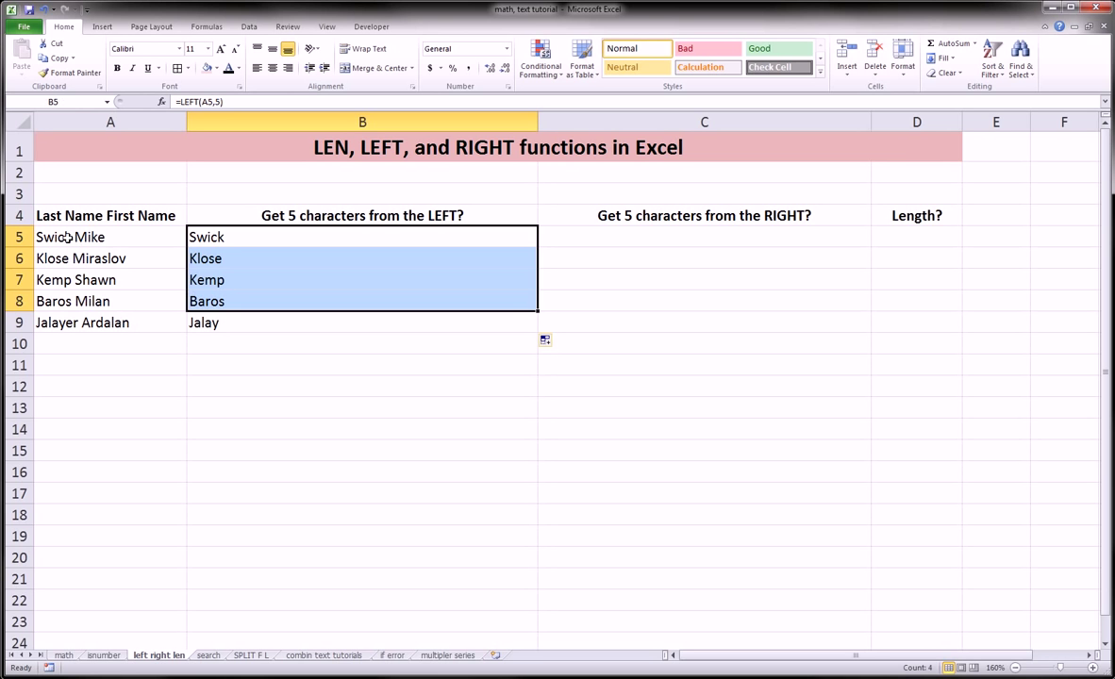
{"action": "left_click_drag", "start_coordinate": [231, 237], "coordinate": [223, 301]}
{"action": "left_click", "coordinate": [194, 322]}
{"action": "left_click", "coordinate": [117, 323]}
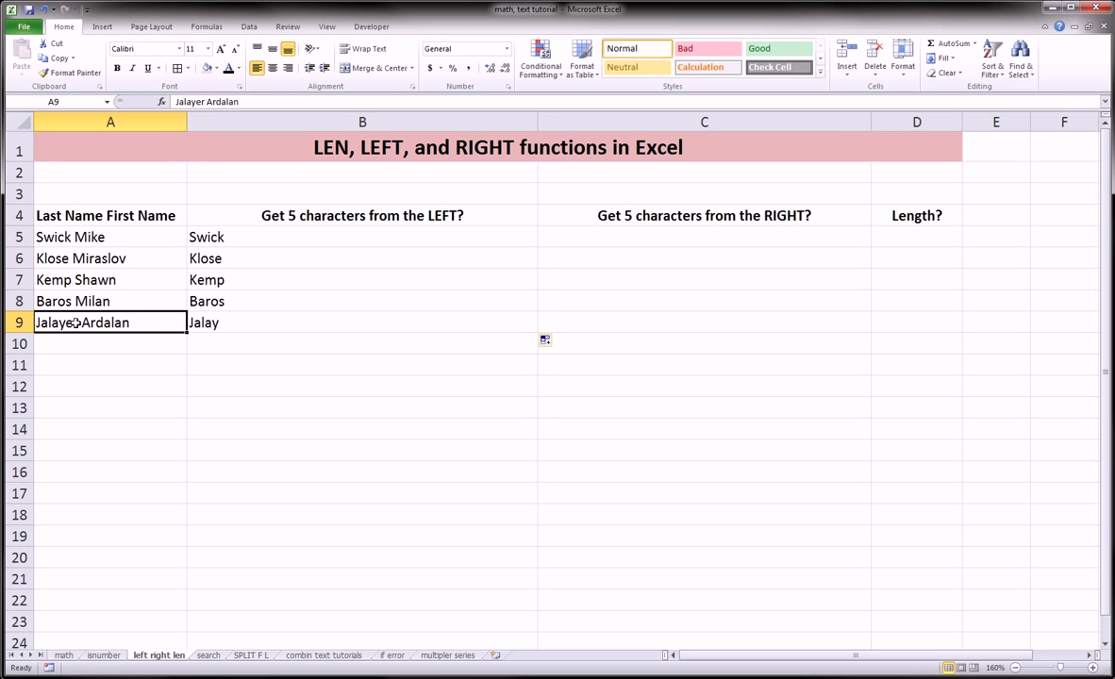
{"action": "left_click", "coordinate": [219, 323]}
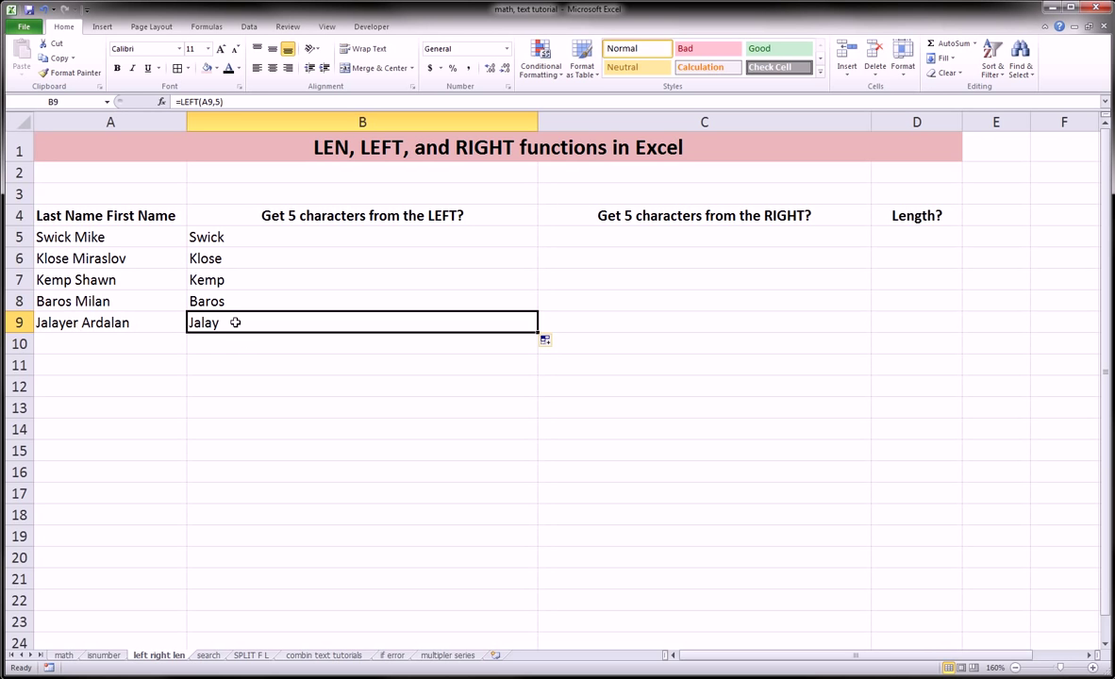
{"action": "key", "text": "Down"}
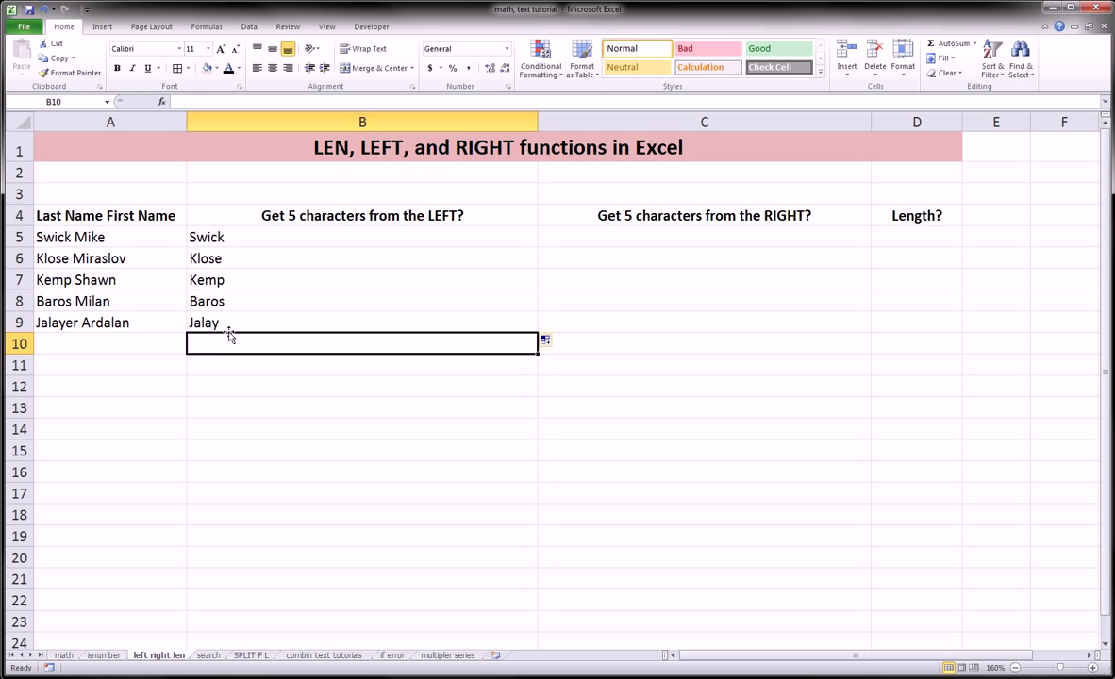
{"action": "left_click", "coordinate": [274, 234]}
{"action": "left_click", "coordinate": [243, 250]}
{"action": "left_click", "coordinate": [220, 231]}
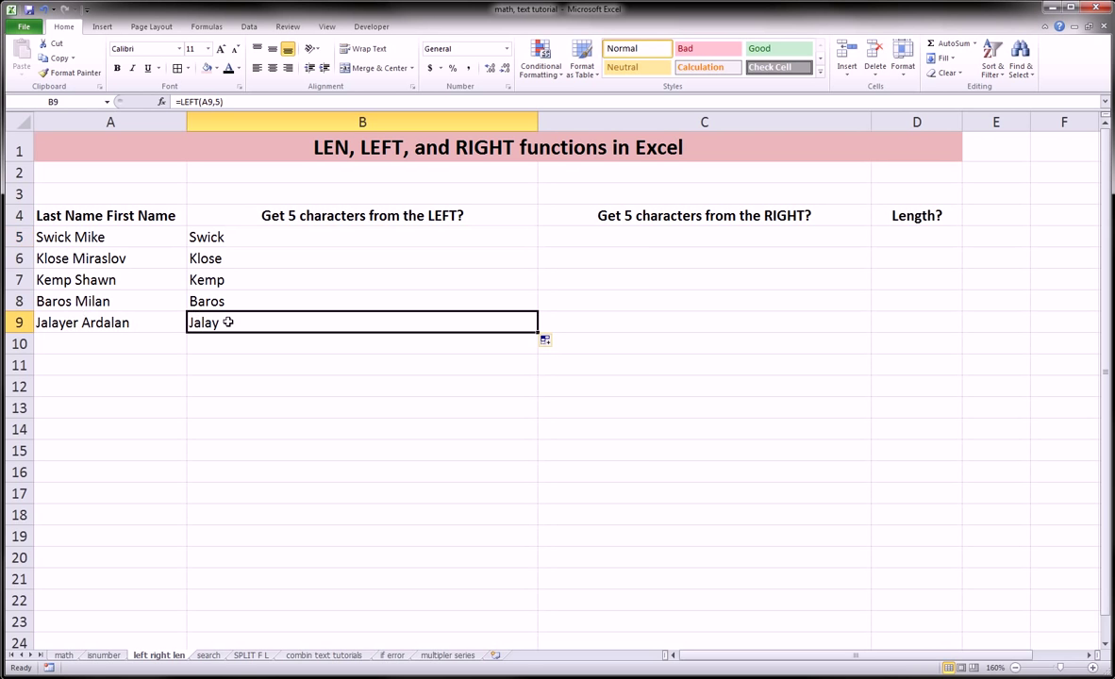
{"action": "left_click_drag", "start_coordinate": [214, 235], "coordinate": [241, 327]}
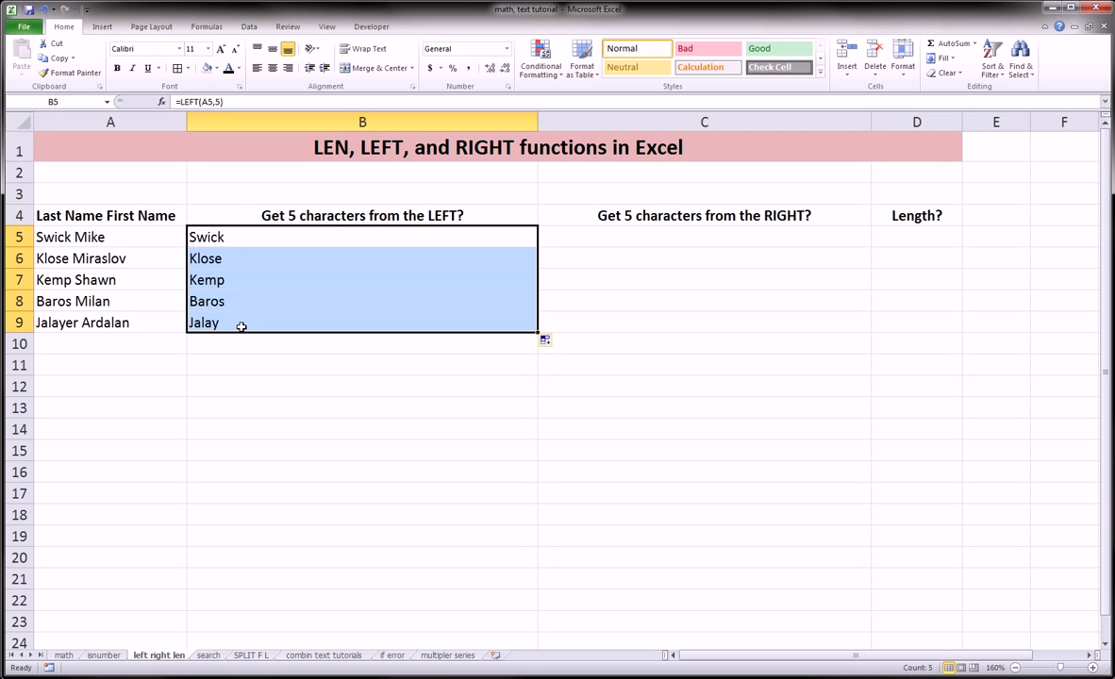
{"action": "left_click", "coordinate": [236, 325]}
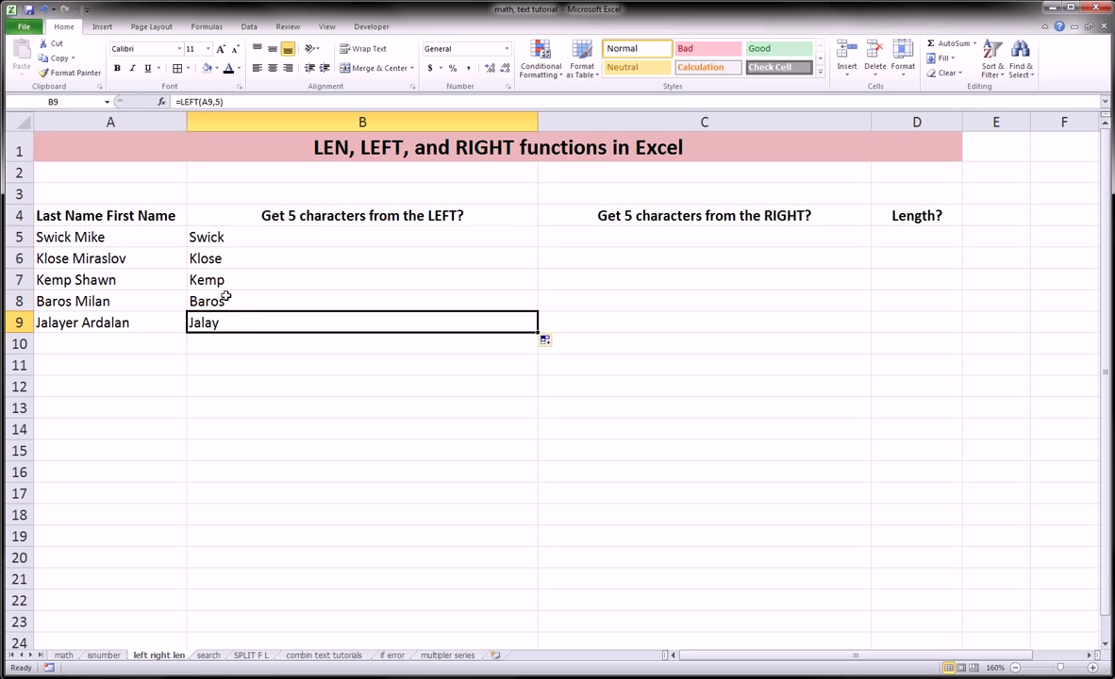
{"action": "left_click_drag", "start_coordinate": [221, 238], "coordinate": [229, 302]}
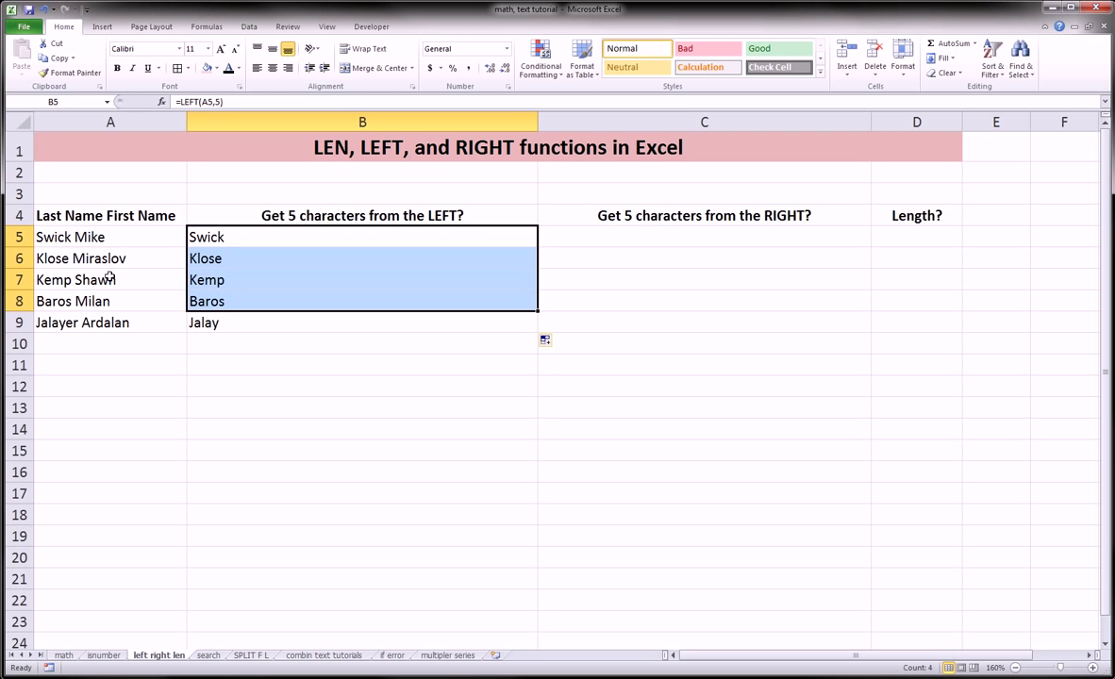
Step: Delete the last two letters of the surname in A6
{"action": "left_click", "coordinate": [61, 256]}
{"action": "double_click", "coordinate": [55, 257]}
{"action": "left_click_drag", "start_coordinate": [54, 257], "coordinate": [69, 257]}
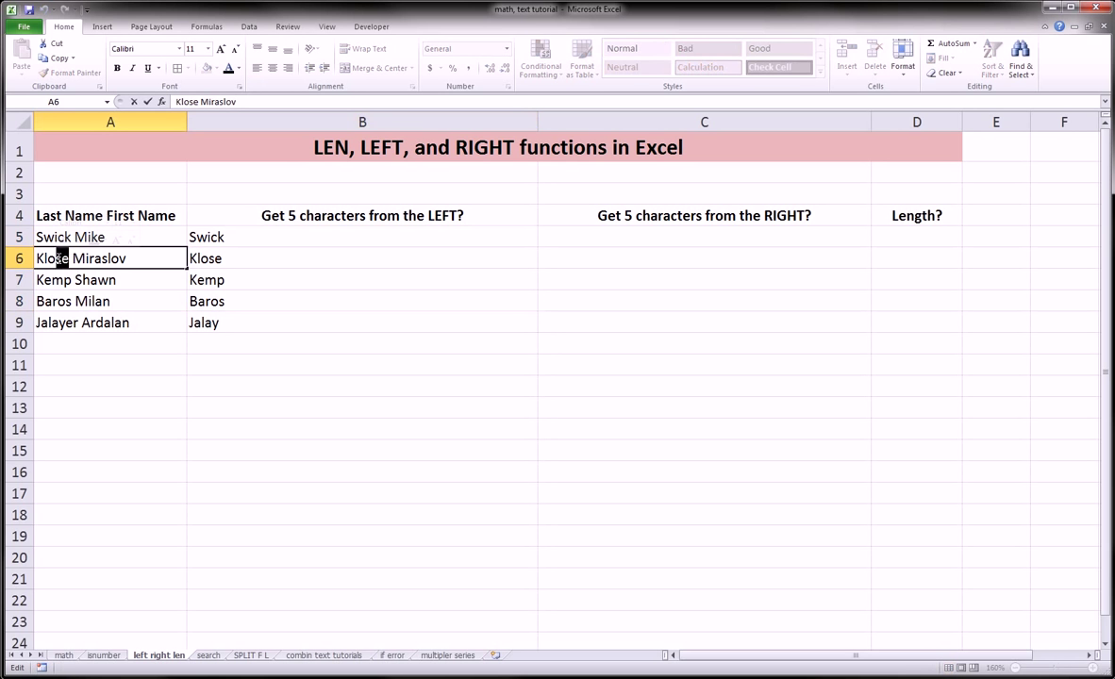
{"action": "key", "text": "BackSpace"}
{"action": "key", "text": "Return"}
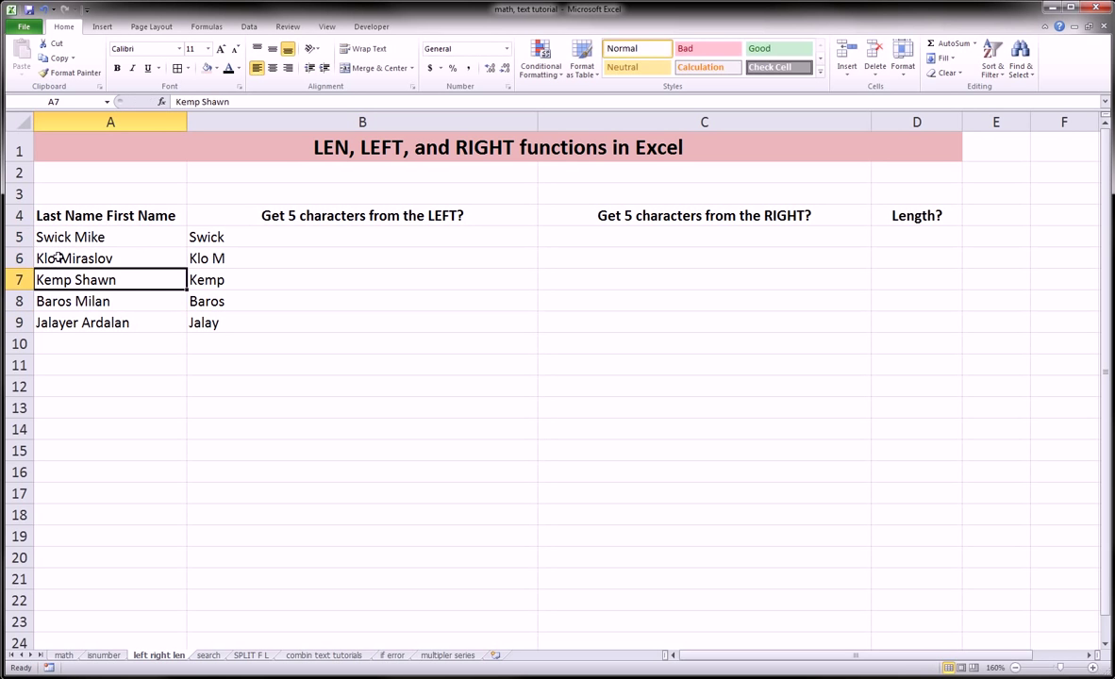
Step: Check the updated LEFT results in B6 and B9
{"action": "left_click", "coordinate": [243, 254]}
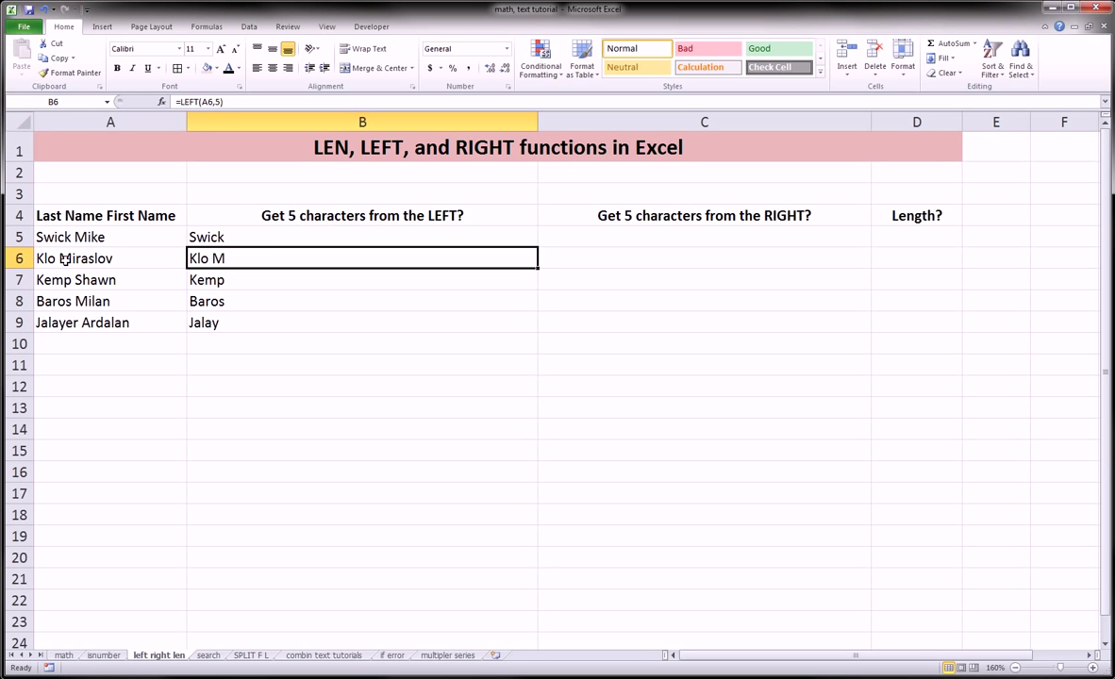
{"action": "left_click", "coordinate": [216, 323]}
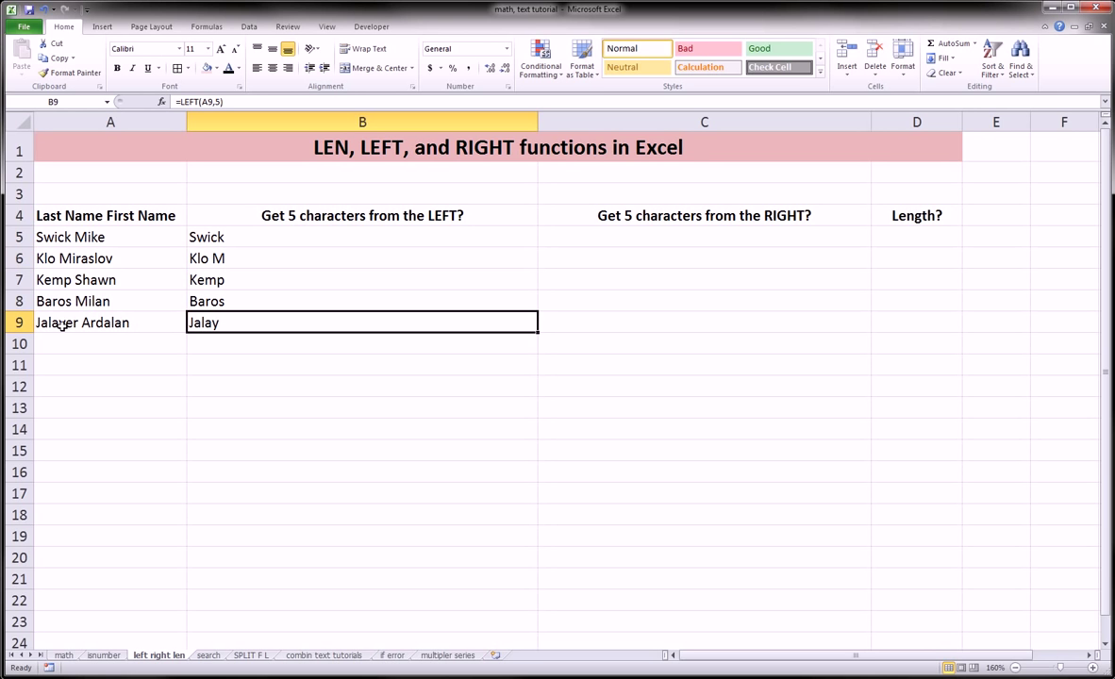
{"action": "left_click", "coordinate": [233, 346]}
{"action": "left_click", "coordinate": [242, 322]}
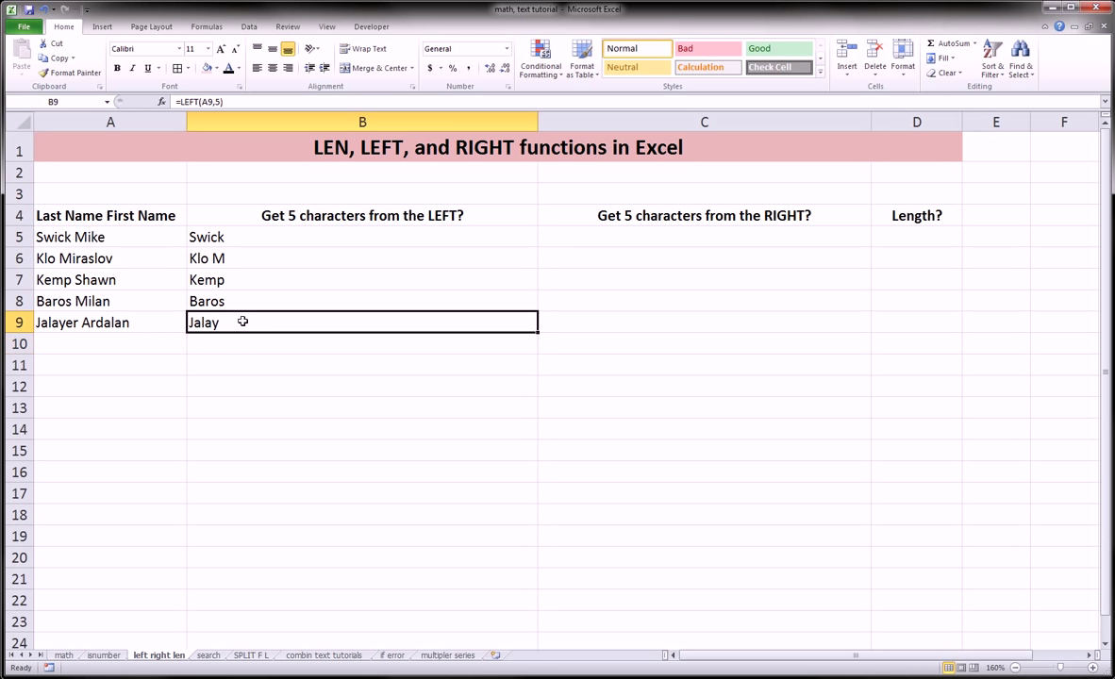
{"action": "left_click", "coordinate": [575, 238]}
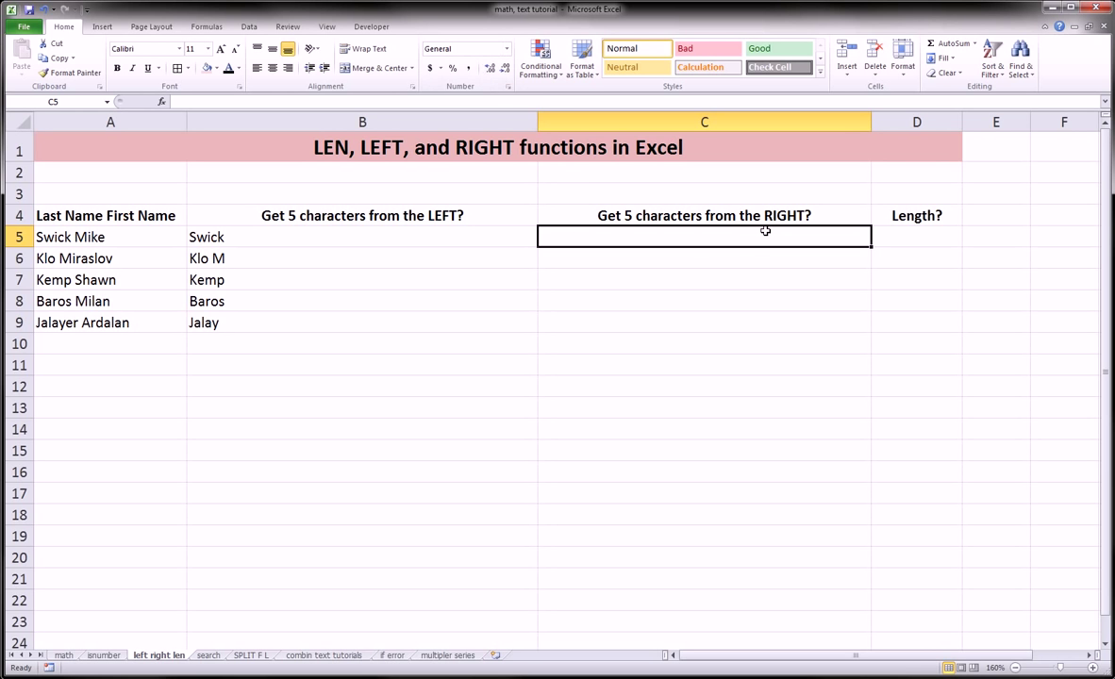
Step: Enter =RIGHT(A5,5) in C5, fixing the typo in the function name
{"action": "type", "text": "=rio"}
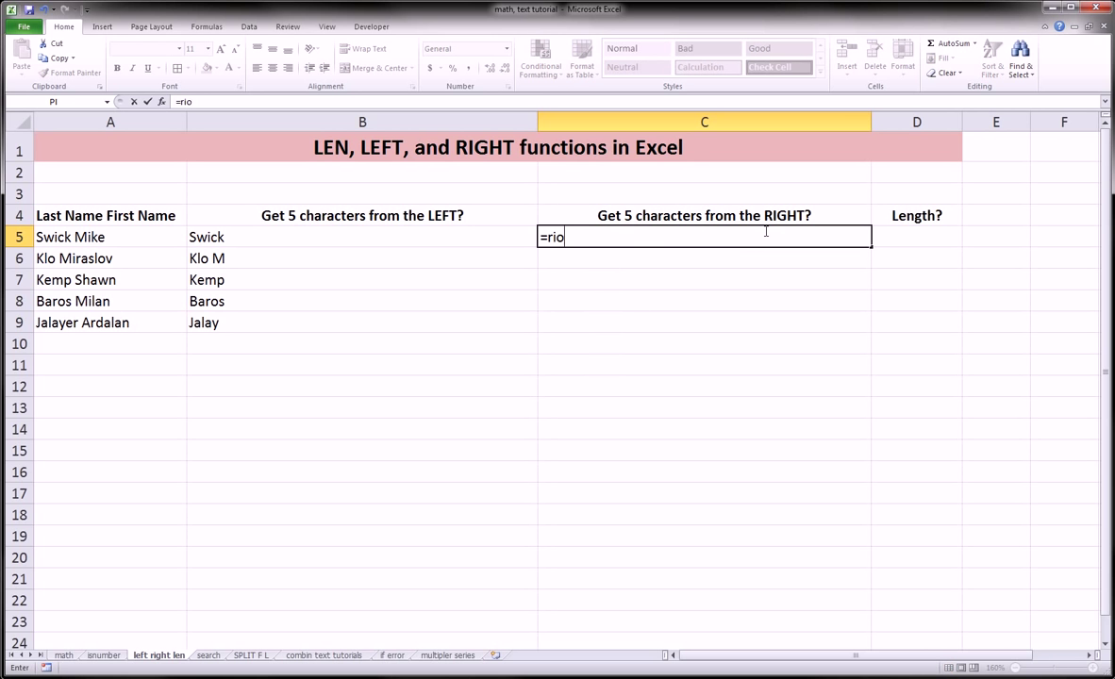
{"action": "key", "text": "BackSpace"}
{"action": "type", "text": "ght("}
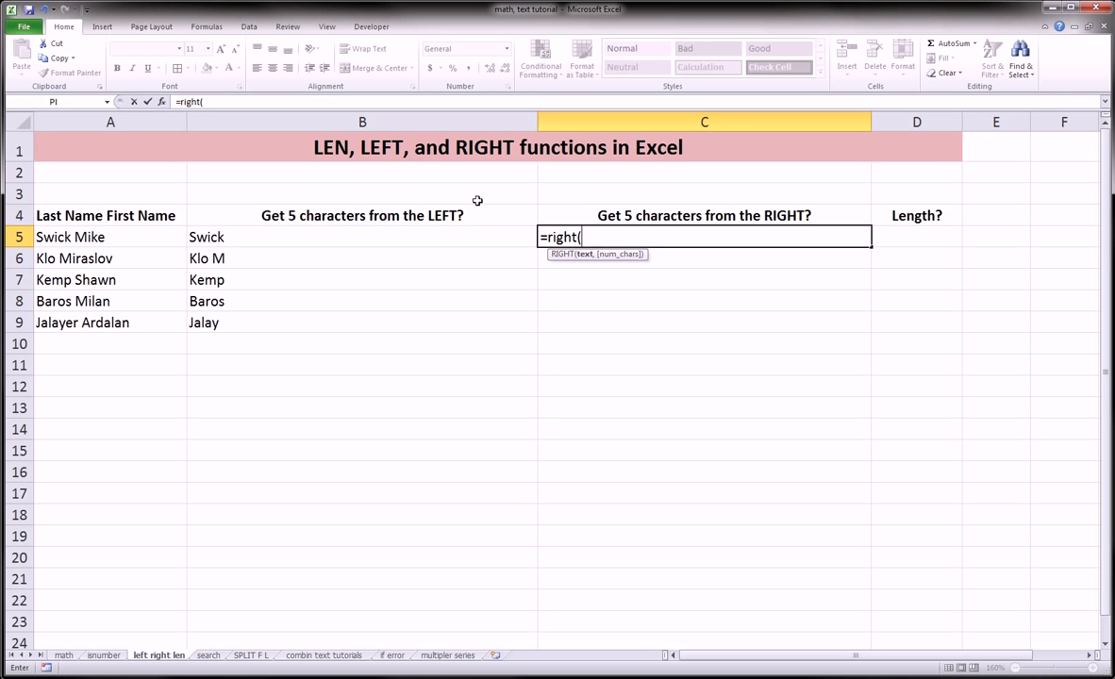
{"action": "left_click", "coordinate": [169, 236]}
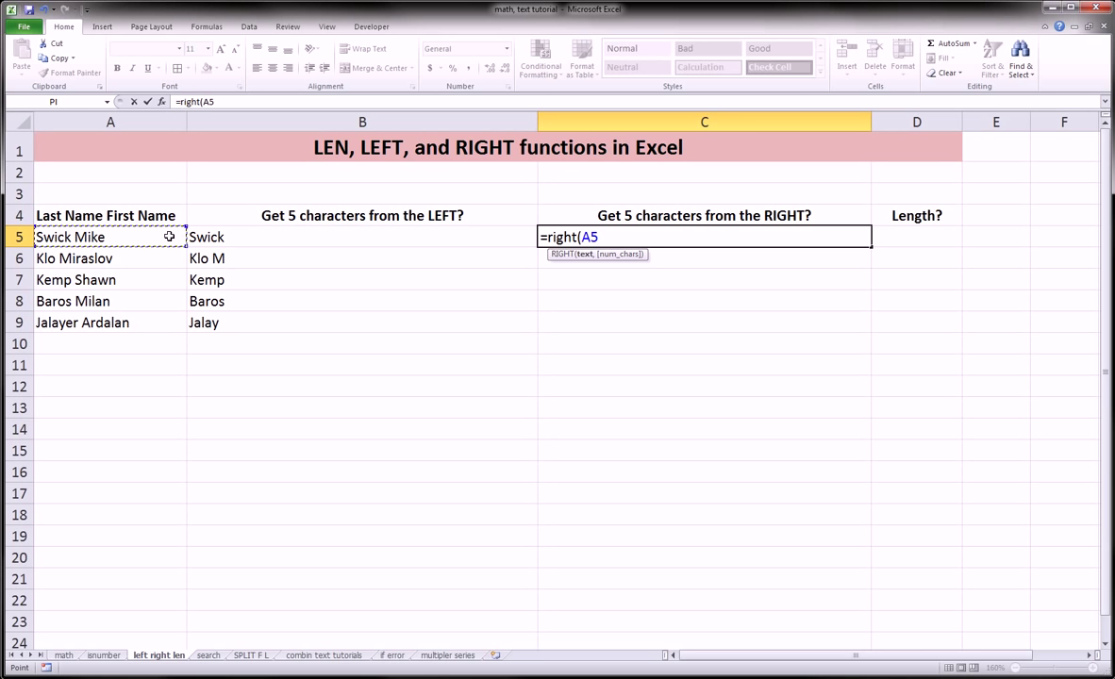
{"action": "type", "text": ",5)"}
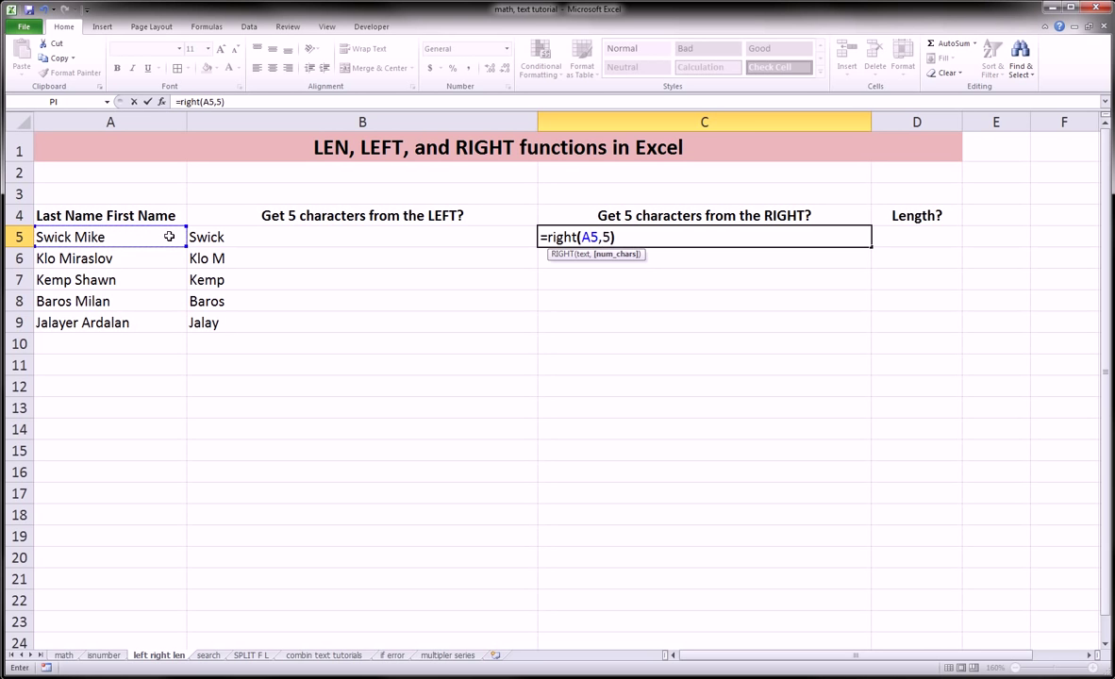
{"action": "key", "text": "Return"}
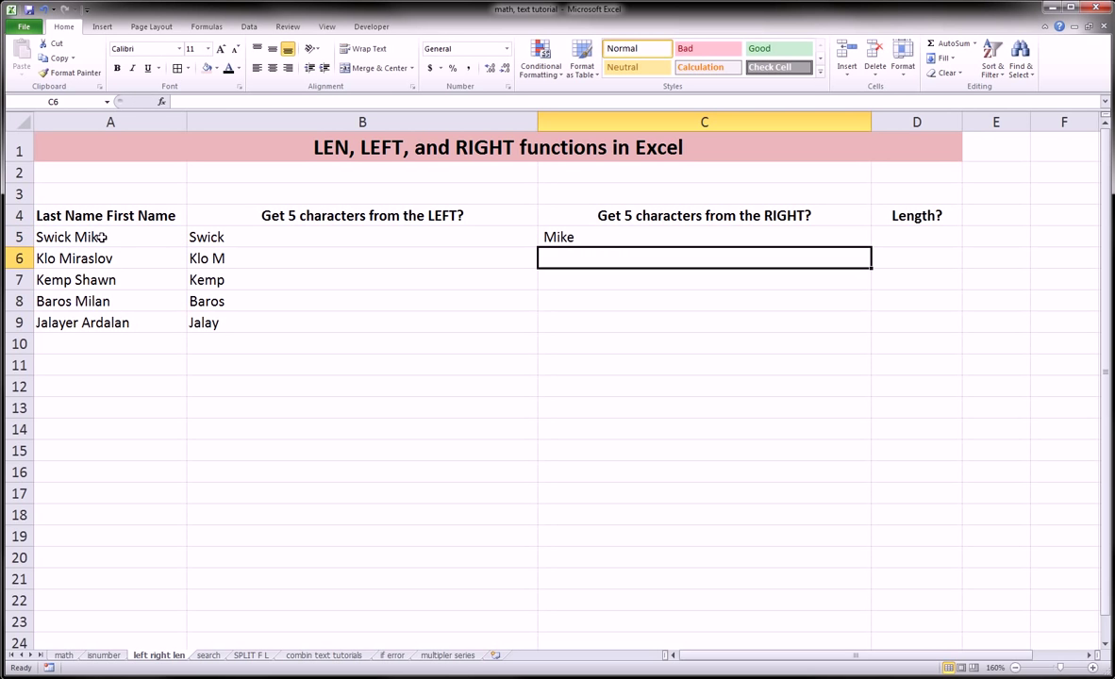
Step: Mark the result Mike in C5 with the screen pen, then clear the ink
{"action": "left_click", "coordinate": [698, 223]}
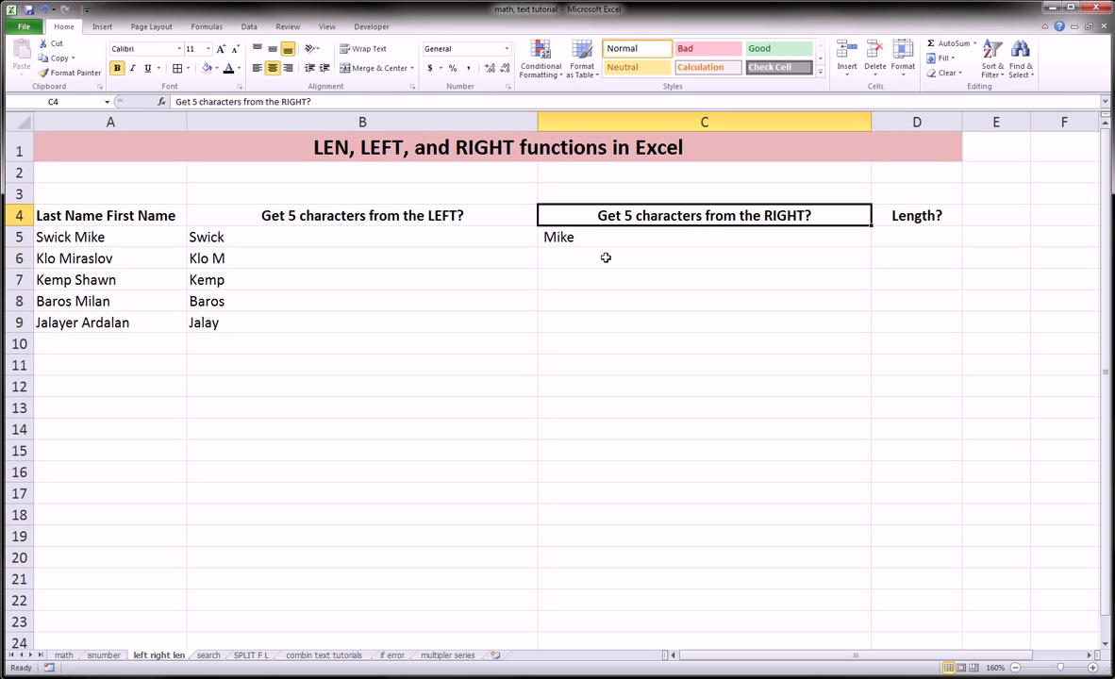
{"action": "left_click", "coordinate": [562, 234]}
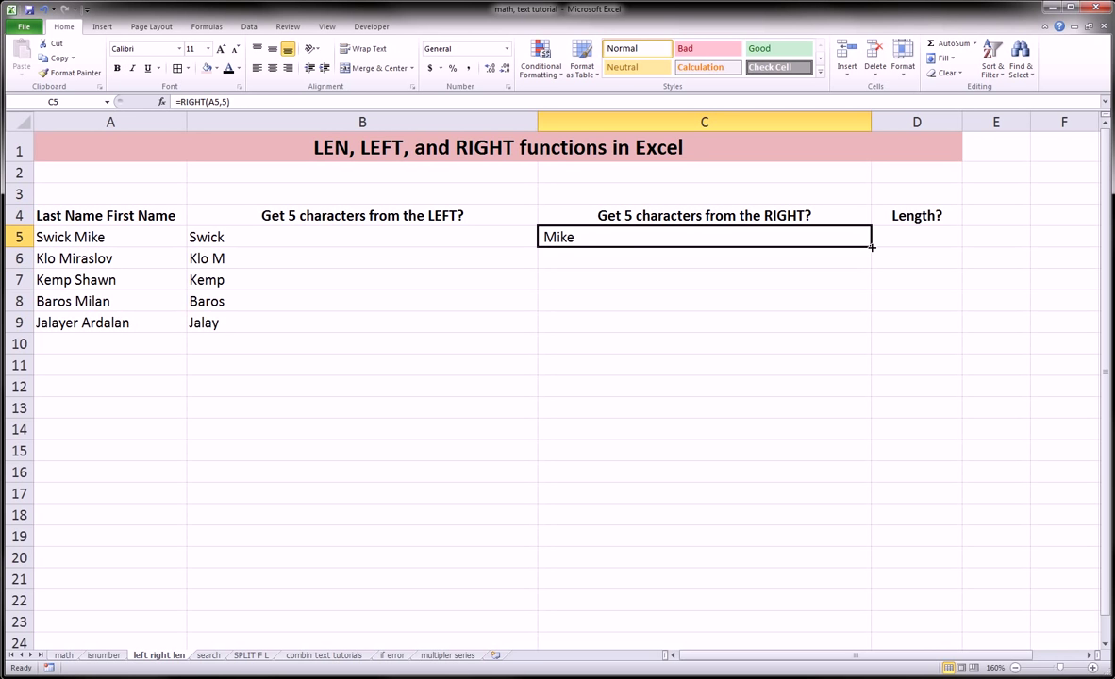
{"action": "left_click_drag", "start_coordinate": [872, 247], "coordinate": [872, 247]}
{"action": "left_click_drag", "start_coordinate": [541, 231], "coordinate": [545, 247]}
{"action": "key", "text": "Escape"}
Step: Fill the RIGHT formula down to C9 and undo the stray entry in C6
{"action": "left_click_drag", "start_coordinate": [873, 247], "coordinate": [858, 324]}
{"action": "left_click", "coordinate": [586, 256]}
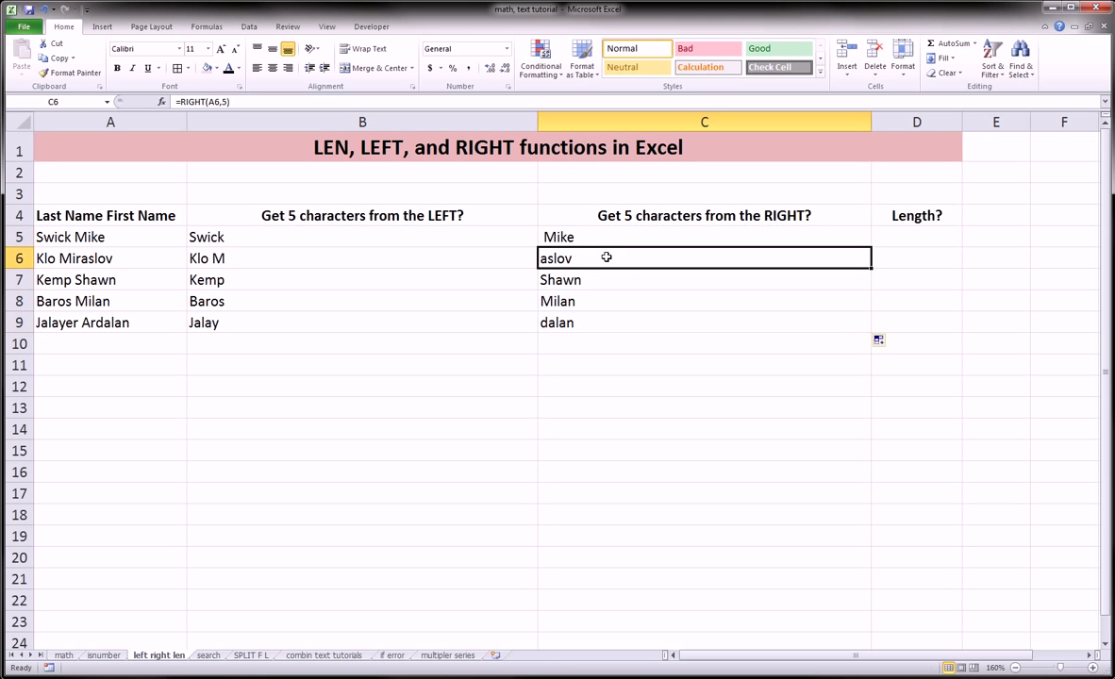
{"action": "type", "text": "^"}
{"action": "mouse_move", "coordinate": [94, 247]}
{"action": "left_mouse_down"}
{"action": "mouse_move", "coordinate": [90, 265]}
{"action": "mouse_move", "coordinate": [59, 253]}
{"action": "left_mouse_up"}
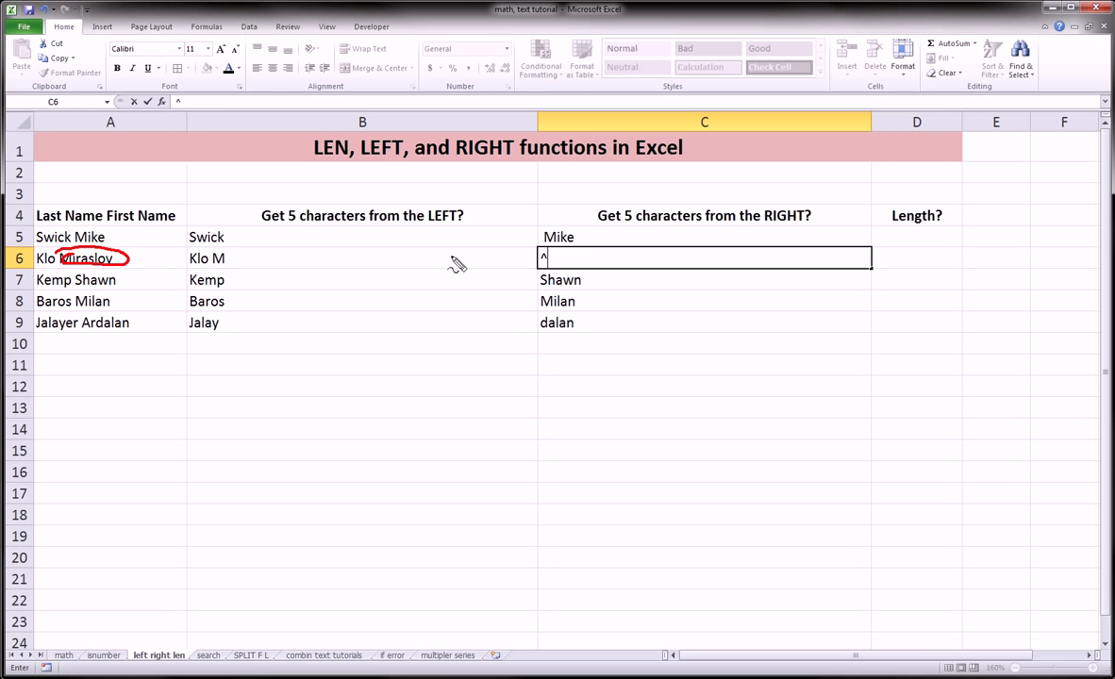
{"action": "key", "text": "Return"}
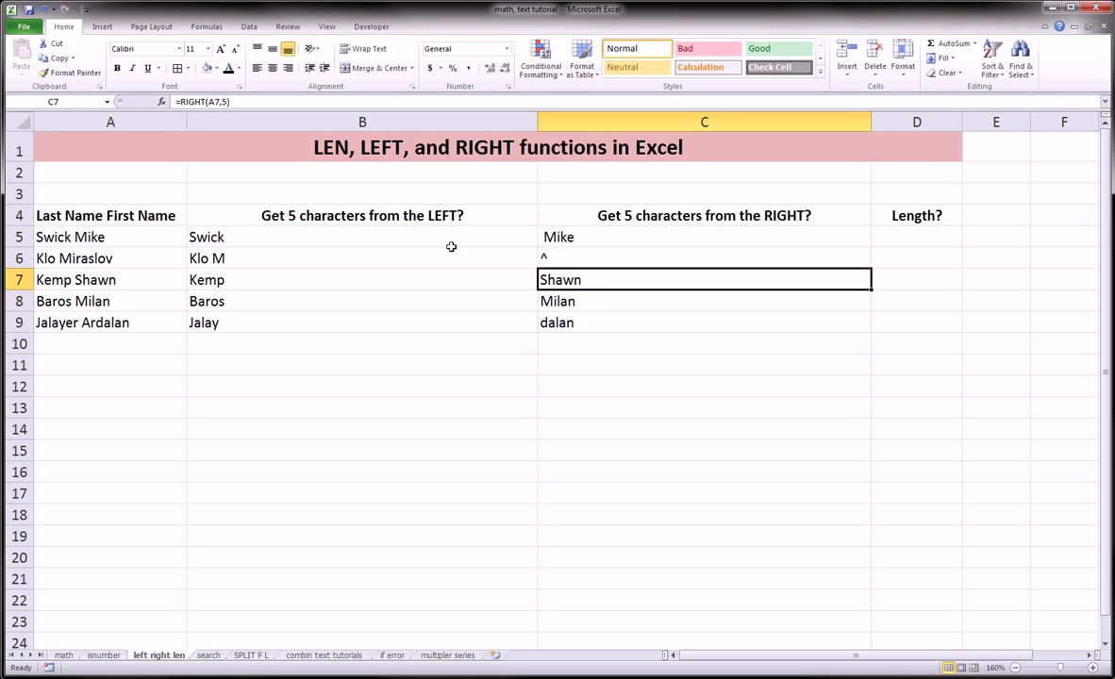
{"action": "left_click", "coordinate": [564, 258]}
{"action": "key", "text": "ctrl+z"}
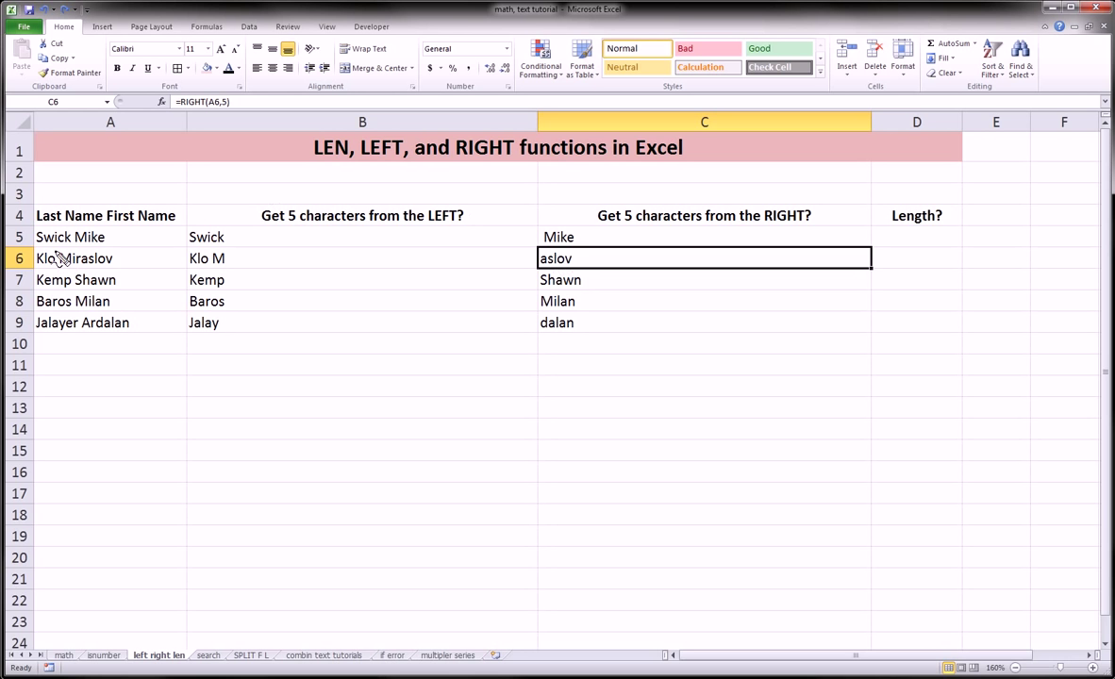
Step: Mark aslov, Shawn, Milan and dalan and their names in red ink, then clear it
{"action": "mouse_move", "coordinate": [531, 258]}
{"action": "left_mouse_down"}
{"action": "mouse_move", "coordinate": [577, 251]}
{"action": "mouse_move", "coordinate": [530, 275]}
{"action": "mouse_move", "coordinate": [530, 259]}
{"action": "left_mouse_up"}
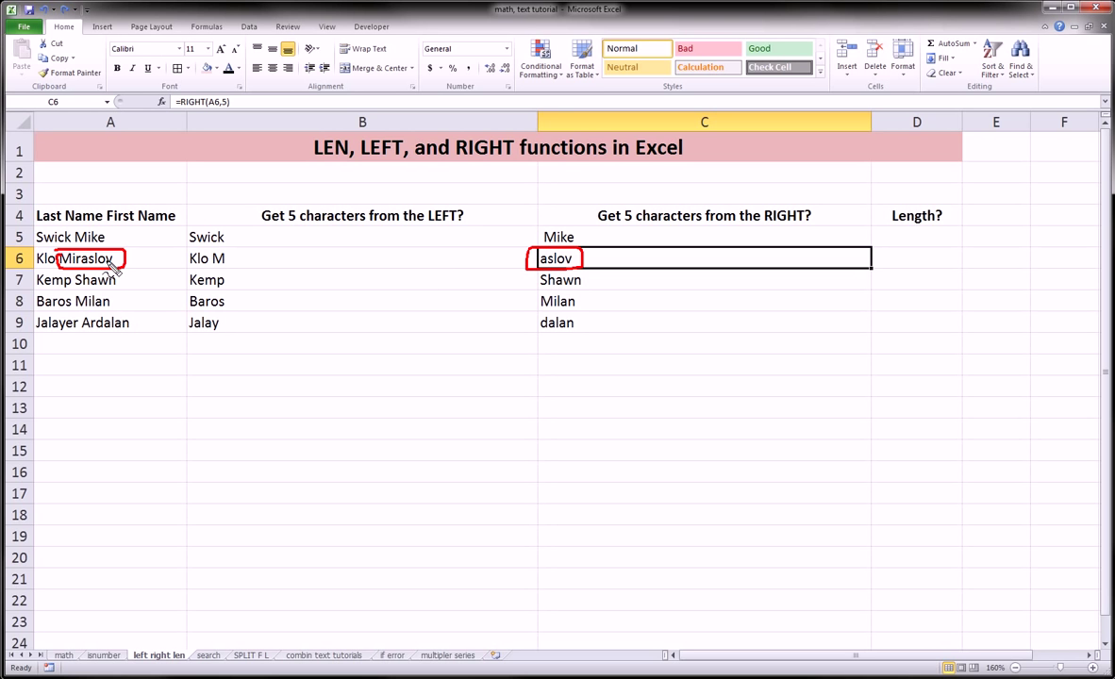
{"action": "mouse_move", "coordinate": [105, 251]}
{"action": "left_mouse_down"}
{"action": "mouse_move", "coordinate": [84, 268]}
{"action": "mouse_move", "coordinate": [34, 257]}
{"action": "mouse_move", "coordinate": [73, 265]}
{"action": "left_mouse_up"}
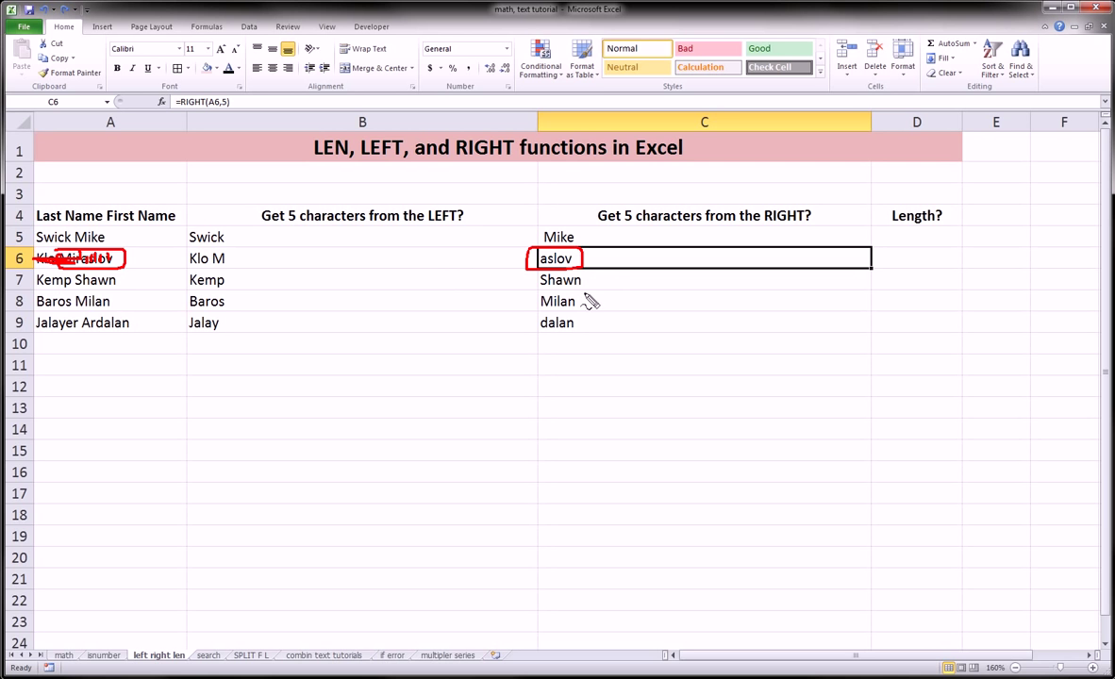
{"action": "left_click_drag", "start_coordinate": [597, 290], "coordinate": [523, 291]}
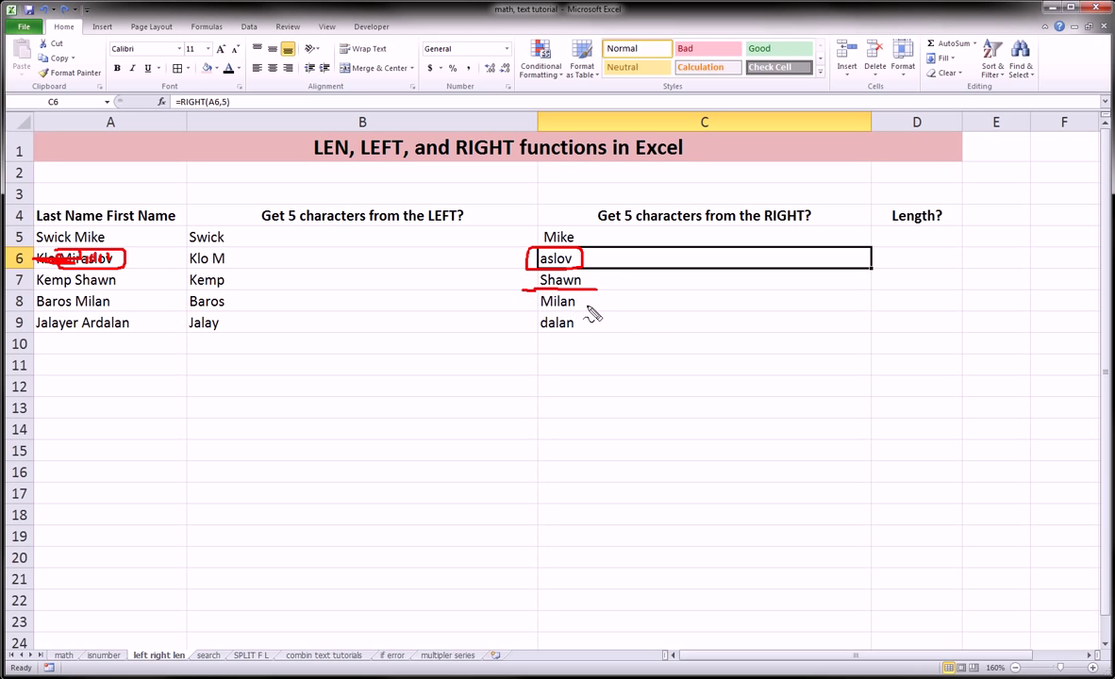
{"action": "left_click_drag", "start_coordinate": [594, 309], "coordinate": [524, 309]}
{"action": "mouse_move", "coordinate": [81, 309]}
{"action": "left_mouse_down"}
{"action": "mouse_move", "coordinate": [83, 338]}
{"action": "mouse_move", "coordinate": [113, 306]}
{"action": "mouse_move", "coordinate": [58, 307]}
{"action": "mouse_move", "coordinate": [97, 335]}
{"action": "mouse_move", "coordinate": [11, 299]}
{"action": "left_mouse_up"}
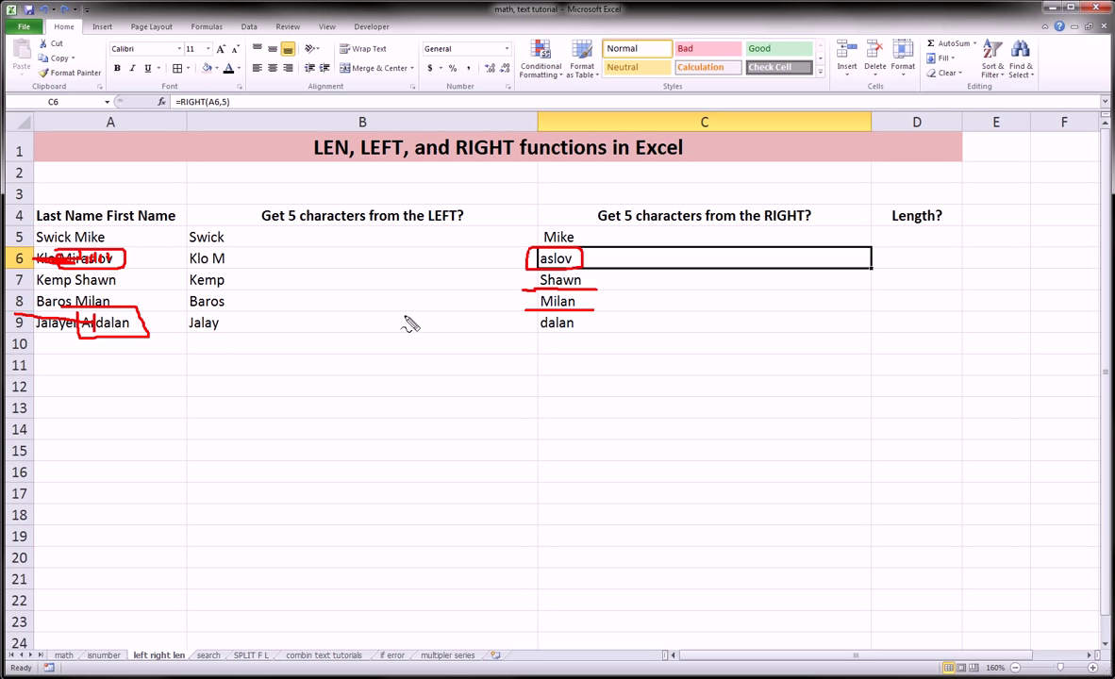
{"action": "mouse_move", "coordinate": [534, 329]}
{"action": "left_mouse_down"}
{"action": "mouse_move", "coordinate": [580, 323]}
{"action": "mouse_move", "coordinate": [534, 338]}
{"action": "left_mouse_up"}
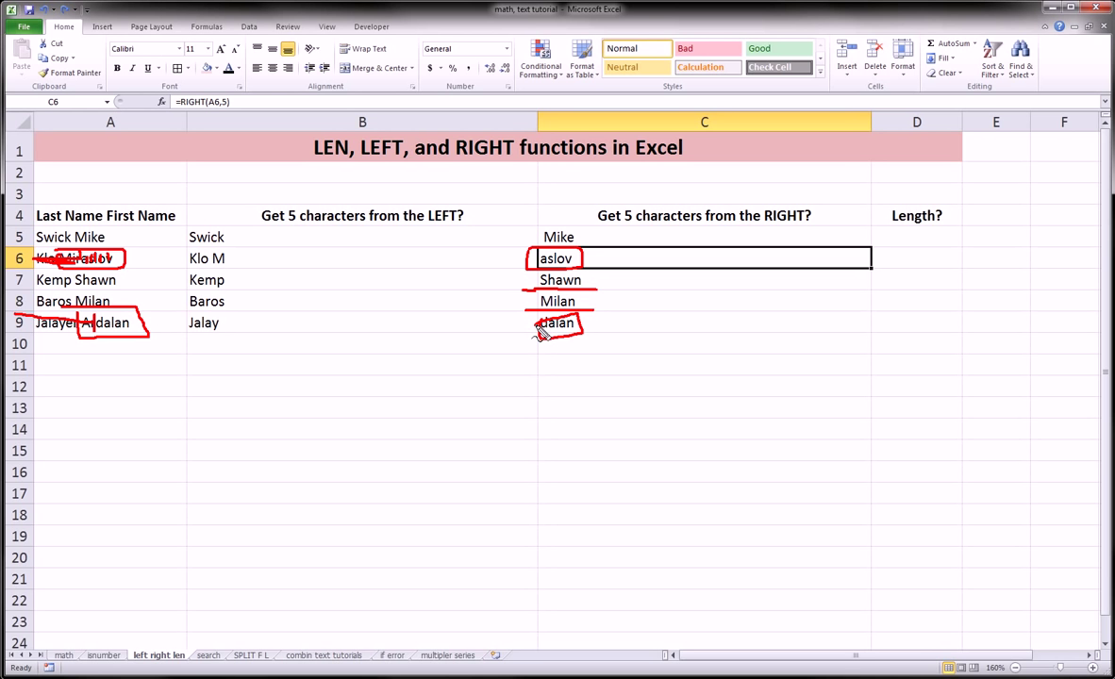
{"action": "key", "text": "Escape"}
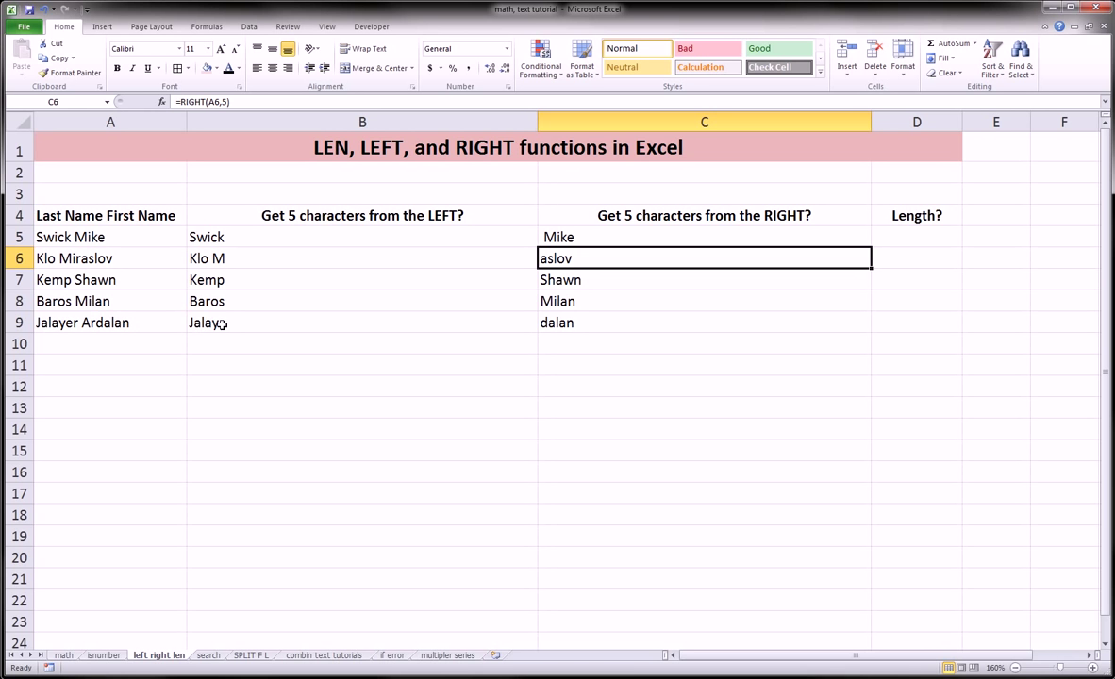
{"action": "mouse_move", "coordinate": [180, 309]}
{"action": "left_mouse_down"}
{"action": "mouse_move", "coordinate": [241, 321]}
{"action": "mouse_move", "coordinate": [179, 307]}
{"action": "left_mouse_up"}
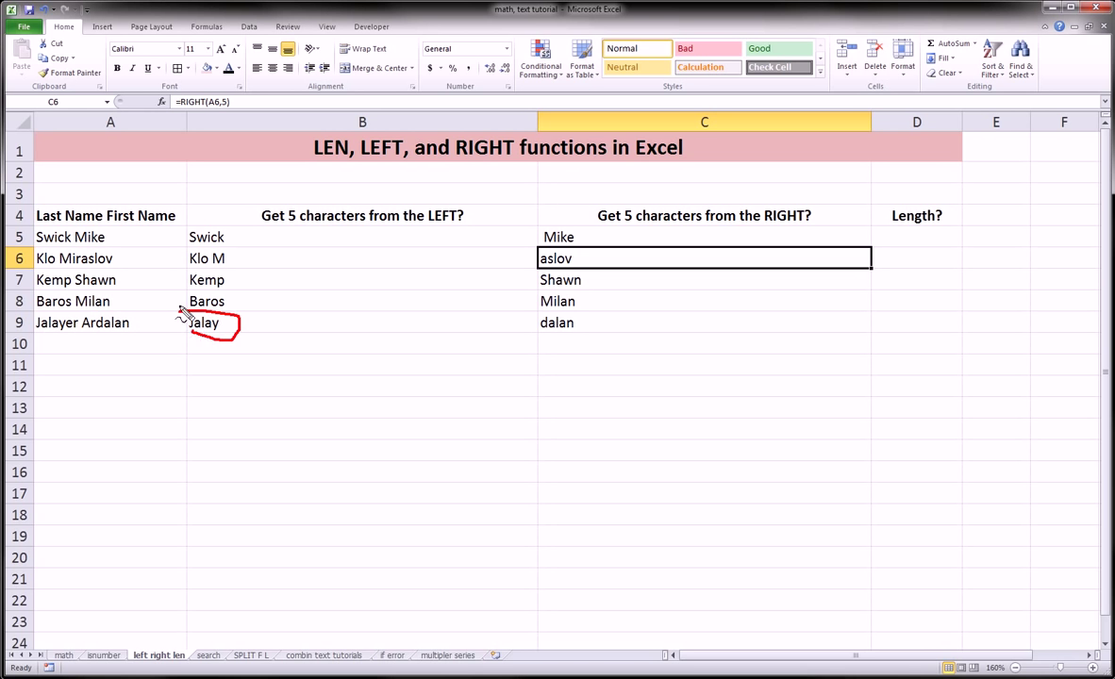
{"action": "mouse_move", "coordinate": [539, 308]}
{"action": "left_mouse_down"}
{"action": "mouse_move", "coordinate": [578, 311]}
{"action": "mouse_move", "coordinate": [527, 320]}
{"action": "mouse_move", "coordinate": [527, 310]}
{"action": "left_mouse_up"}
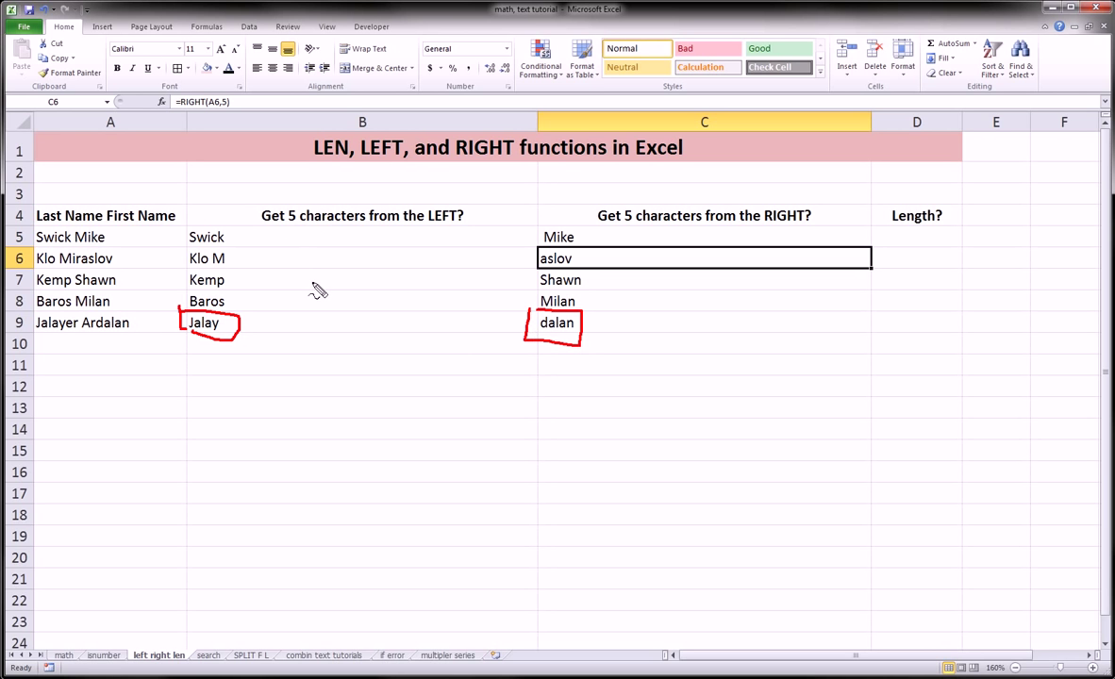
{"action": "key", "text": "Escape"}
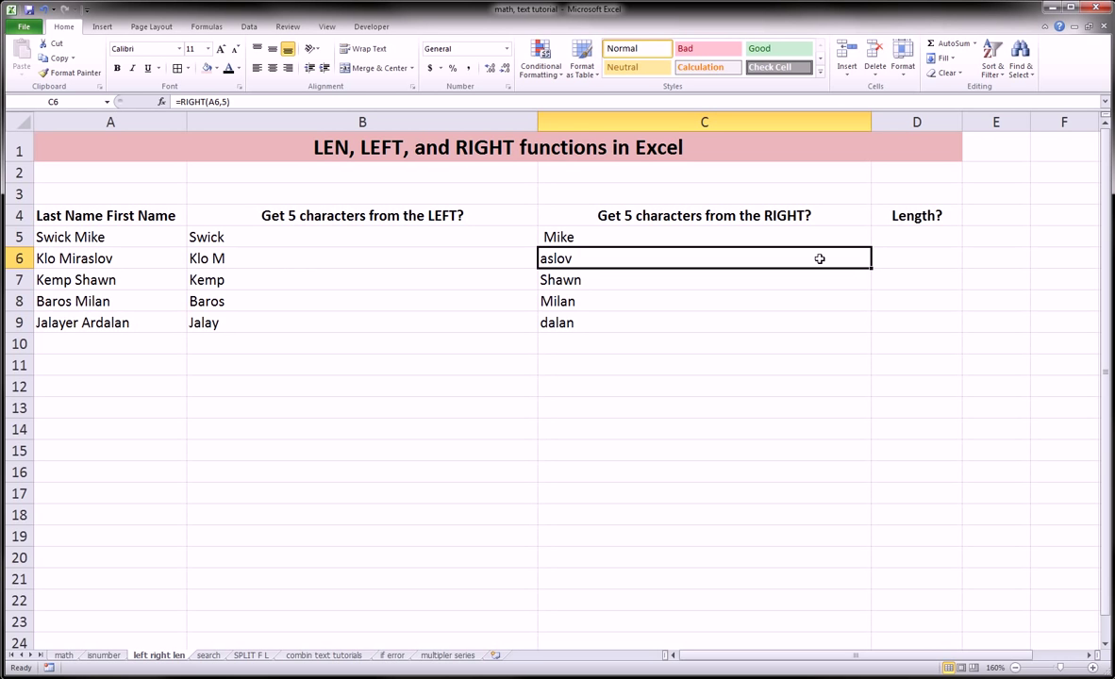
Step: Enter =LEN(A5) in D5 and fill it to D9, giving 10, 12, 10, 11 and 15
{"action": "left_click", "coordinate": [911, 236]}
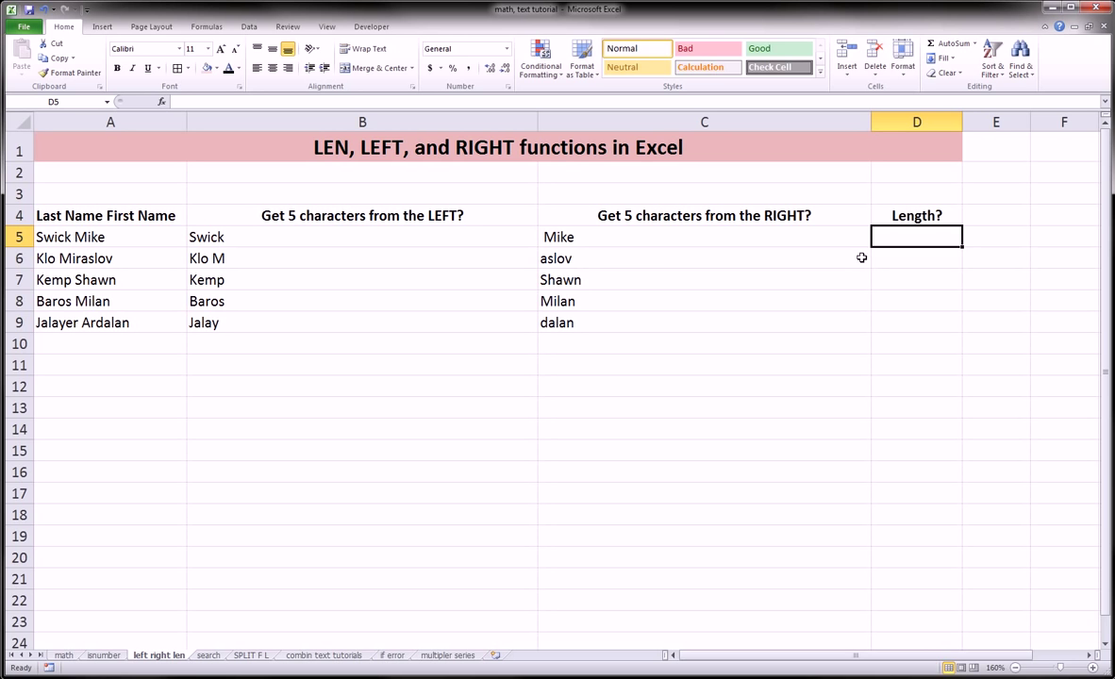
{"action": "type", "text": "=len("}
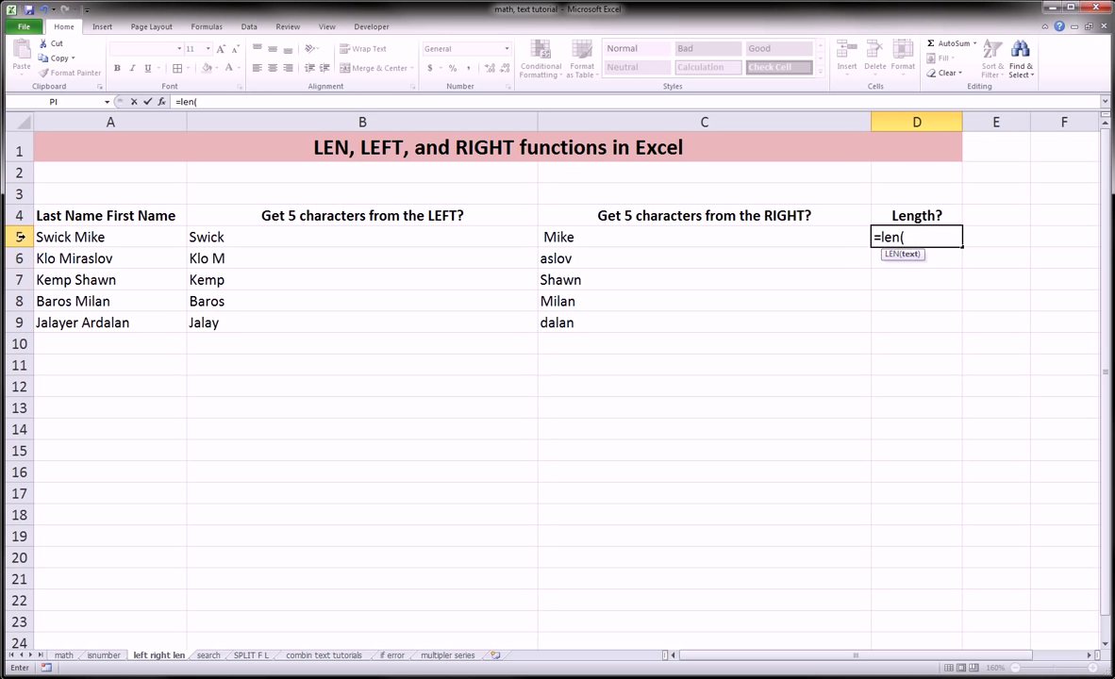
{"action": "left_click", "coordinate": [59, 236]}
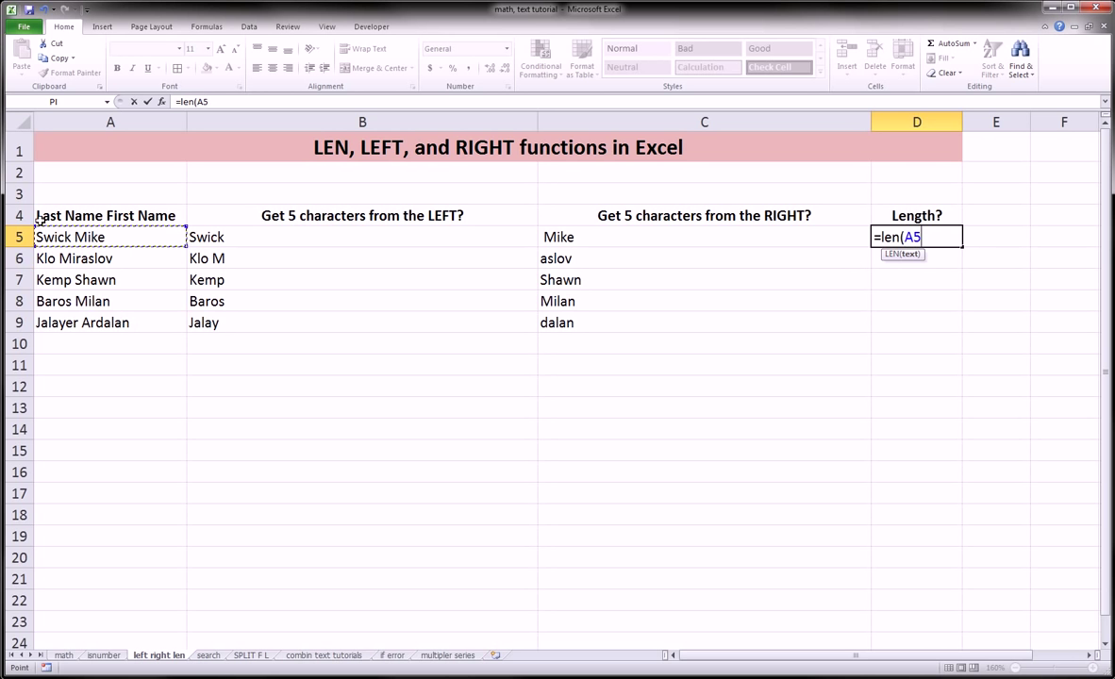
{"action": "type", "text": ")"}
{"action": "key", "text": "Return"}
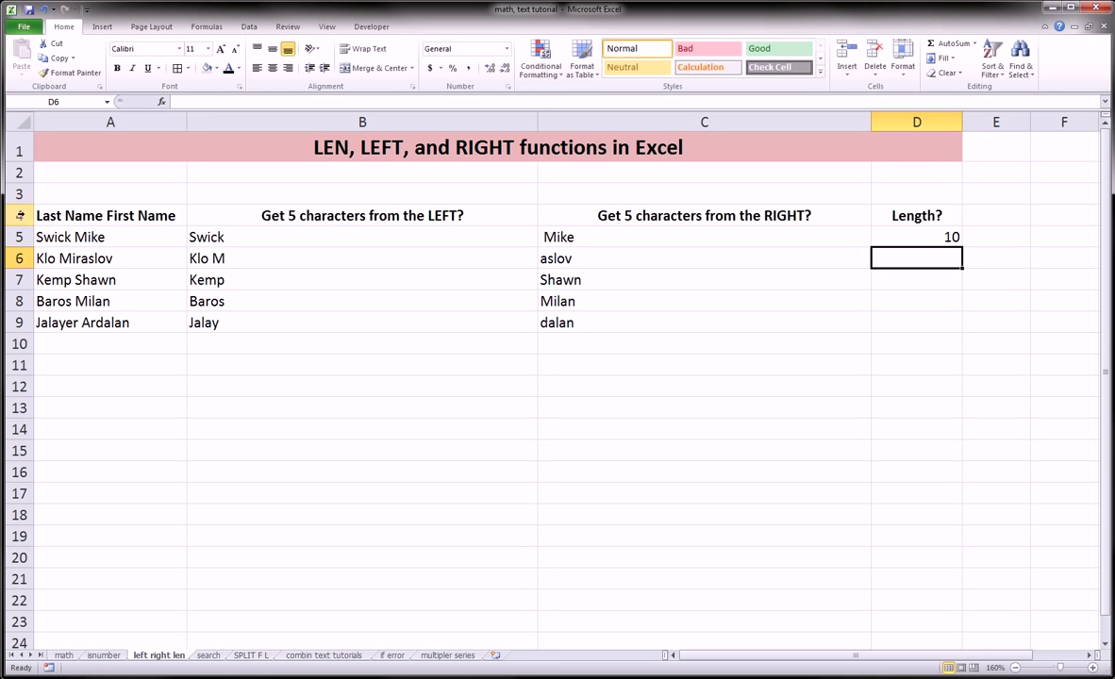
{"action": "left_click", "coordinate": [894, 235]}
{"action": "left_click_drag", "start_coordinate": [961, 247], "coordinate": [955, 330]}
Step: Circle lengths 10 and 15, mark Swick Mike and Ardalan, and underline LEN in the title
{"action": "left_click", "coordinate": [913, 341]}
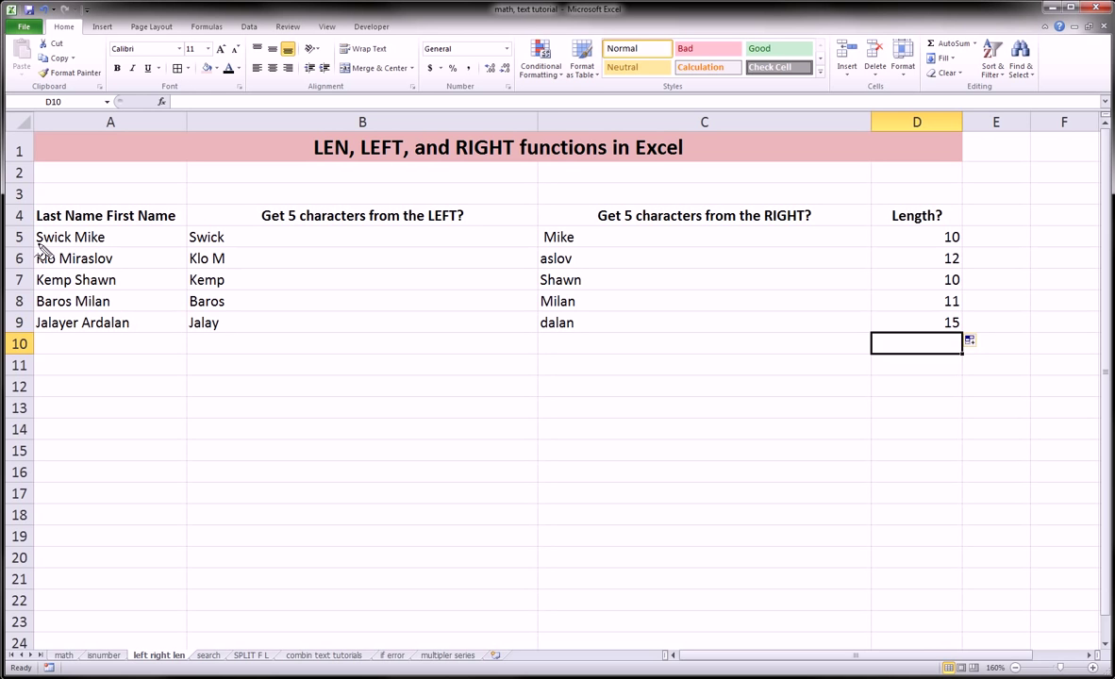
{"action": "left_click_drag", "start_coordinate": [42, 238], "coordinate": [102, 249]}
{"action": "mouse_move", "coordinate": [943, 227]}
{"action": "left_mouse_down"}
{"action": "mouse_move", "coordinate": [977, 258]}
{"action": "mouse_move", "coordinate": [932, 231]}
{"action": "left_mouse_up"}
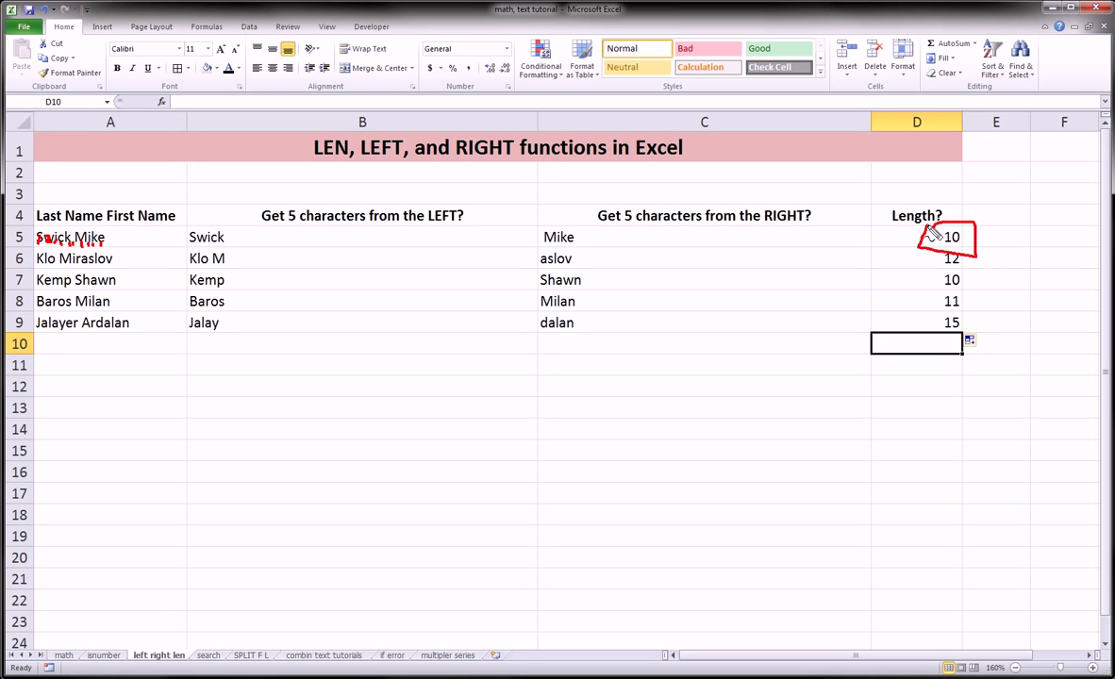
{"action": "left_click", "coordinate": [78, 327]}
{"action": "left_click", "coordinate": [128, 324]}
{"action": "mouse_move", "coordinate": [955, 334]}
{"action": "left_mouse_down"}
{"action": "mouse_move", "coordinate": [916, 334]}
{"action": "mouse_move", "coordinate": [932, 321]}
{"action": "mouse_move", "coordinate": [926, 311]}
{"action": "left_mouse_up"}
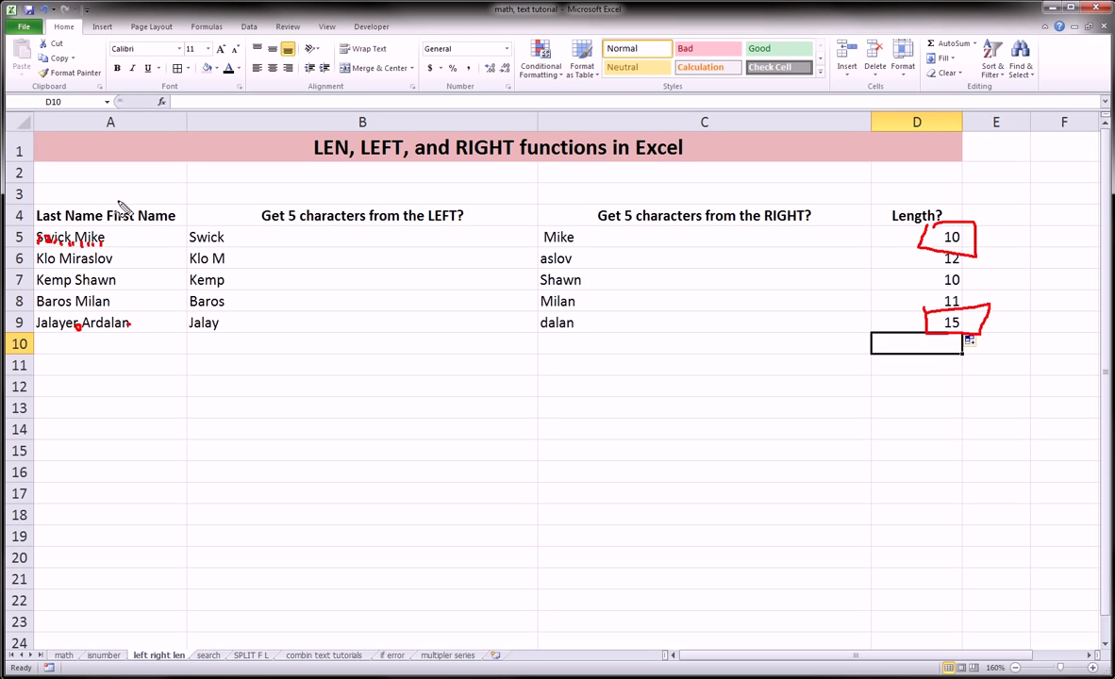
{"action": "left_click_drag", "start_coordinate": [312, 164], "coordinate": [510, 160]}
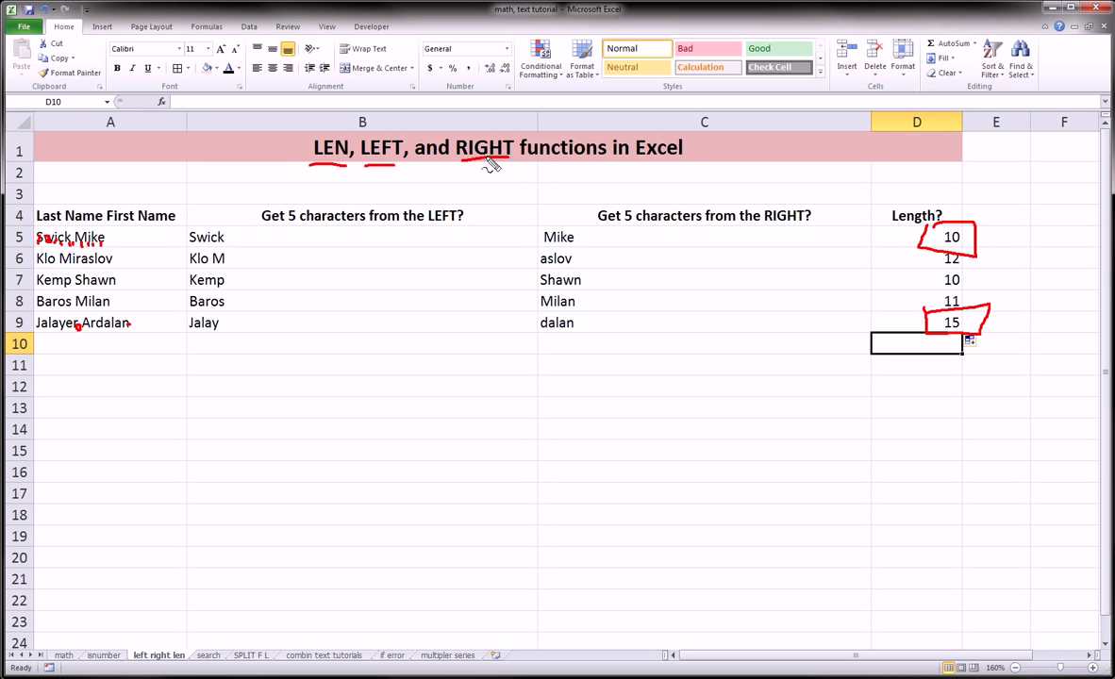
Step: Outline Kemp Shawn in A7, loop the Swick and Mike results, and box Swick Mike in A5
{"action": "mouse_move", "coordinate": [28, 269]}
{"action": "left_mouse_down"}
{"action": "mouse_move", "coordinate": [125, 285]}
{"action": "mouse_move", "coordinate": [38, 286]}
{"action": "mouse_move", "coordinate": [29, 274]}
{"action": "mouse_move", "coordinate": [118, 304]}
{"action": "mouse_move", "coordinate": [33, 305]}
{"action": "mouse_move", "coordinate": [56, 293]}
{"action": "mouse_move", "coordinate": [75, 306]}
{"action": "left_mouse_up"}
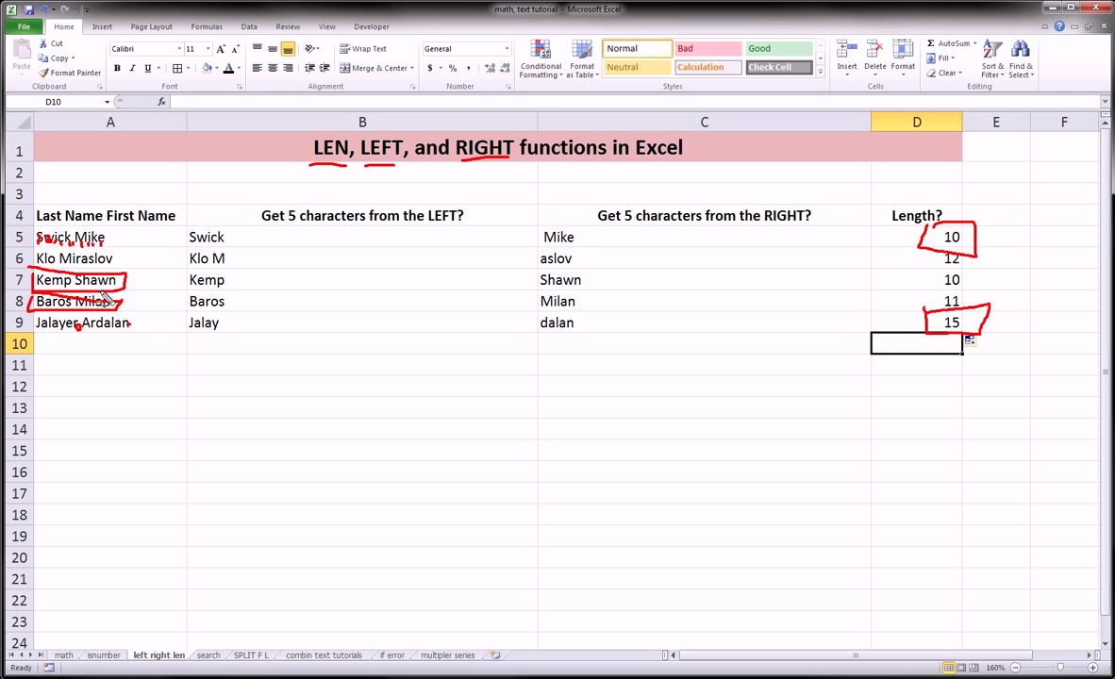
{"action": "mouse_move", "coordinate": [179, 230]}
{"action": "left_mouse_down"}
{"action": "mouse_move", "coordinate": [587, 224]}
{"action": "mouse_move", "coordinate": [486, 248]}
{"action": "mouse_move", "coordinate": [172, 247]}
{"action": "mouse_move", "coordinate": [179, 240]}
{"action": "left_mouse_up"}
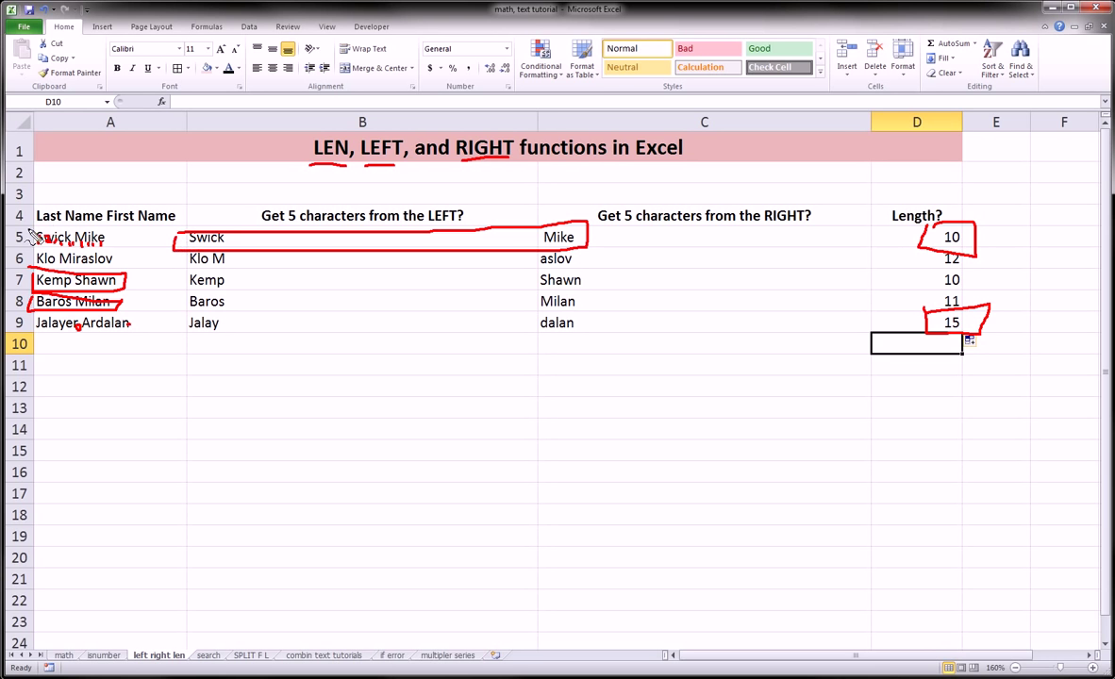
{"action": "mouse_move", "coordinate": [26, 232]}
{"action": "left_mouse_down"}
{"action": "mouse_move", "coordinate": [106, 244]}
{"action": "mouse_move", "coordinate": [31, 255]}
{"action": "left_mouse_up"}
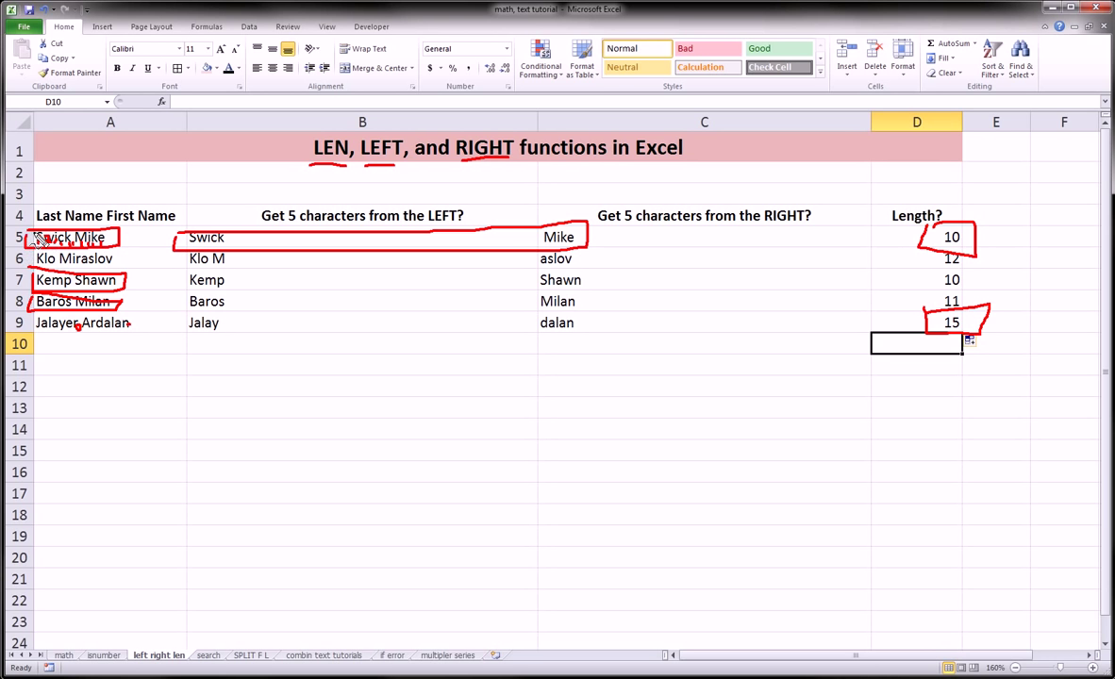